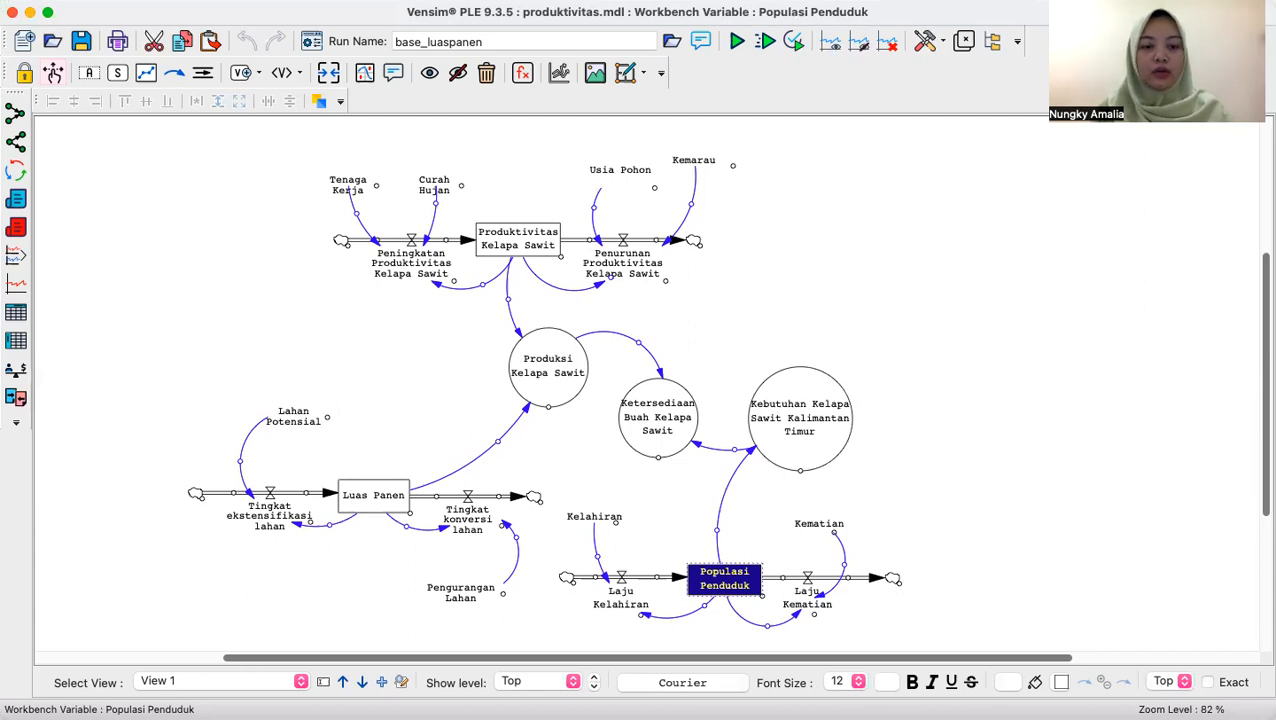
- Bring up SFD Sawit Kaltim Base Model.mdl and SFD Sawit Kaltim Most Likely.mdl, and view the whole Most Likely diagram
double_click(868, 366)
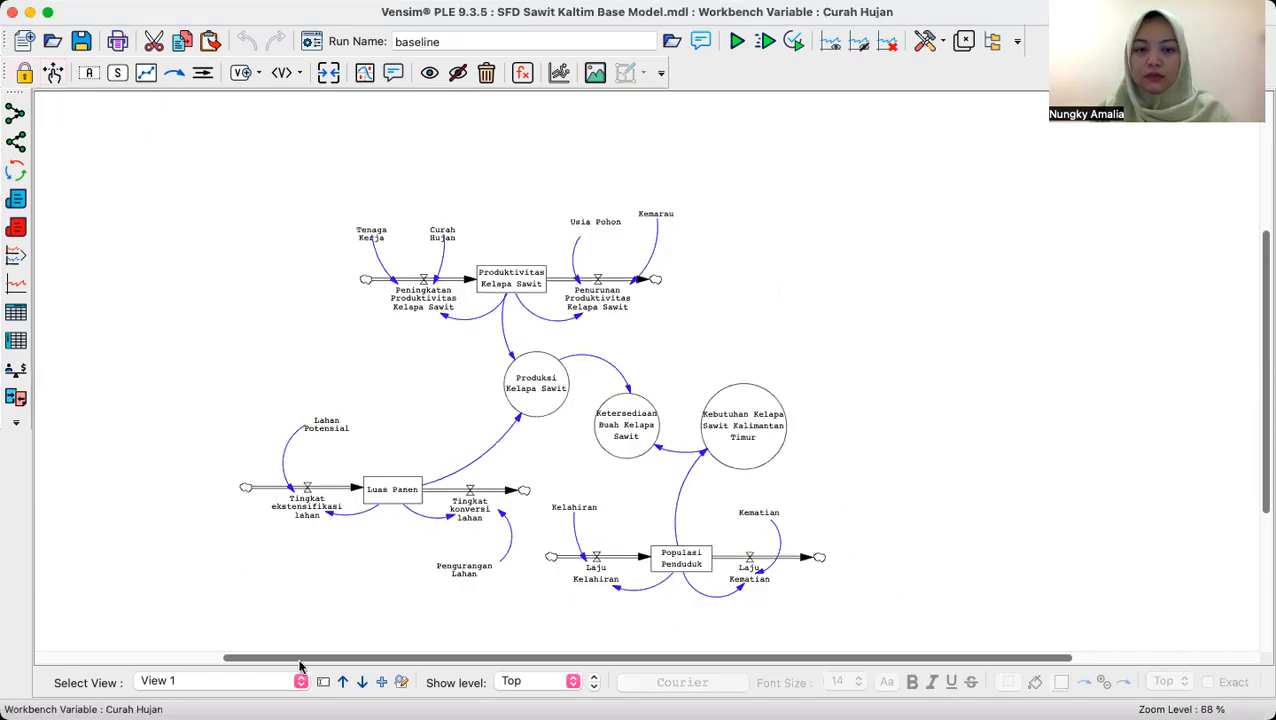
double_click(803, 387)
scroll(507, 382, "left", 7)
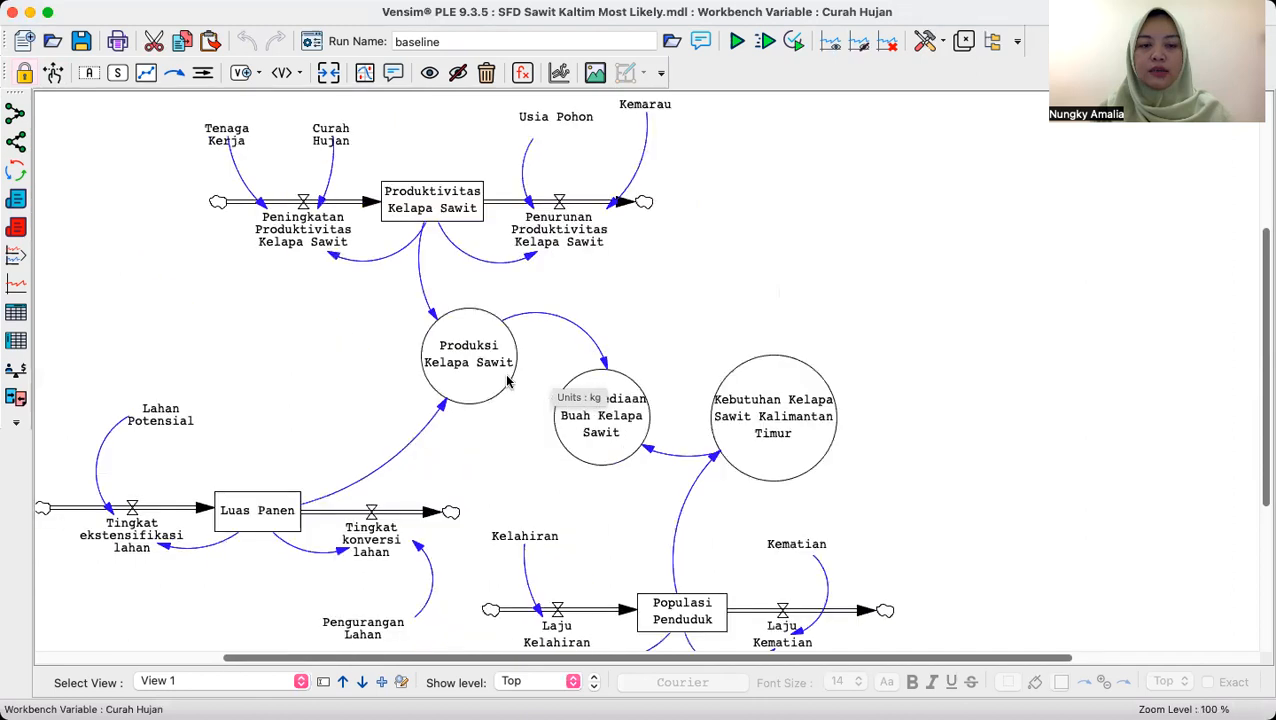
scroll(507, 382, "right", 7)
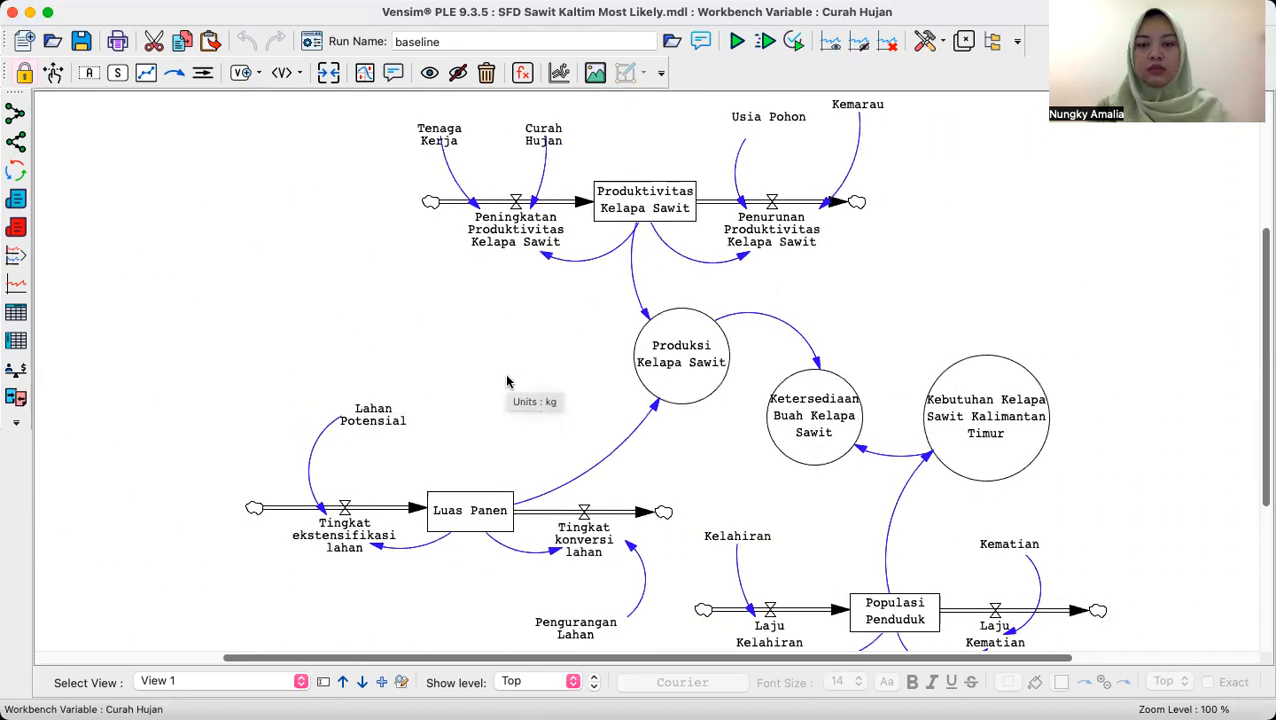
scroll(507, 382, "down", 5)
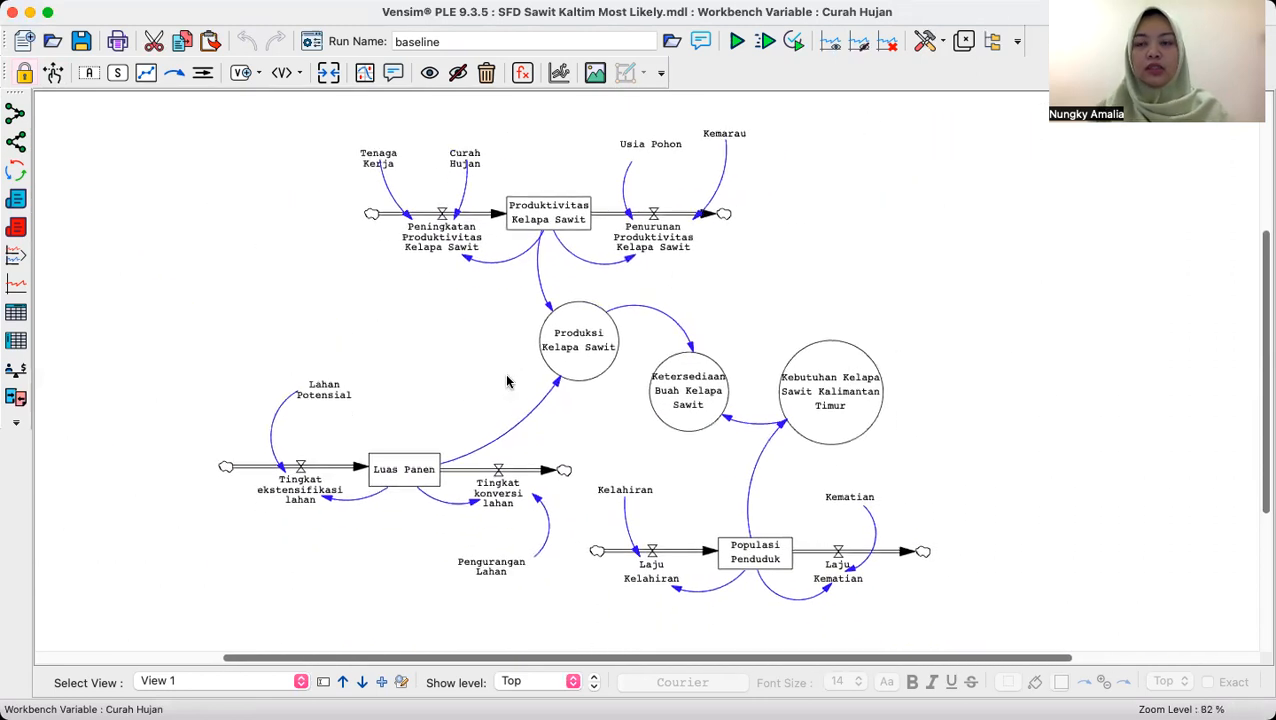
scroll(507, 382, "up", 3)
scroll(507, 382, "down", 2)
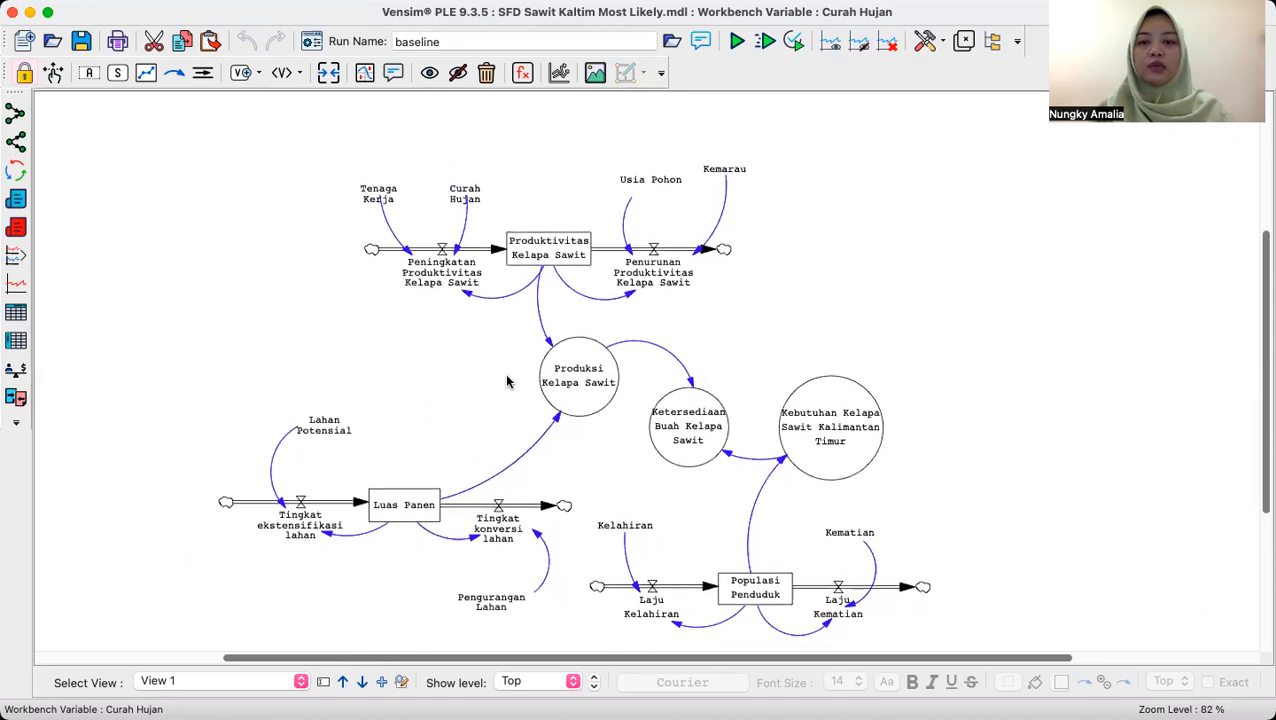
- Plot a graph of the Produktivitas Kelapa Sawit stock and move the graph window over the diagram
left_click(545, 242)
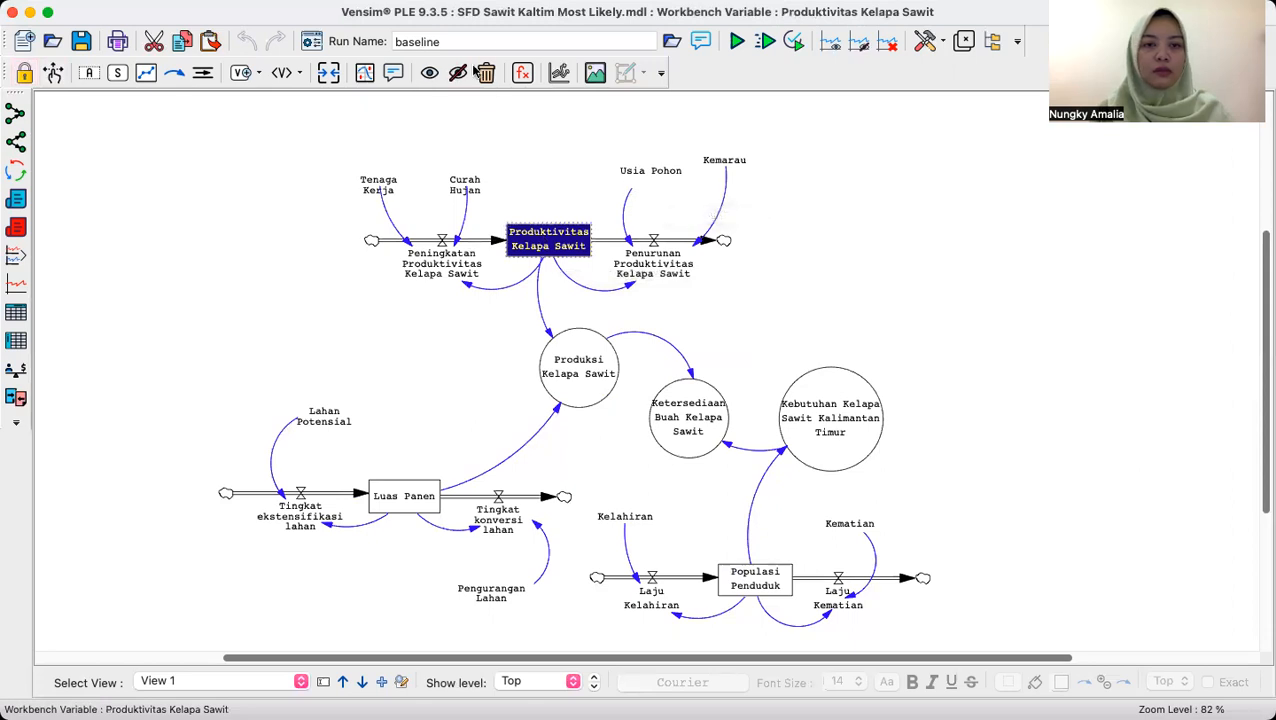
left_click(16, 286)
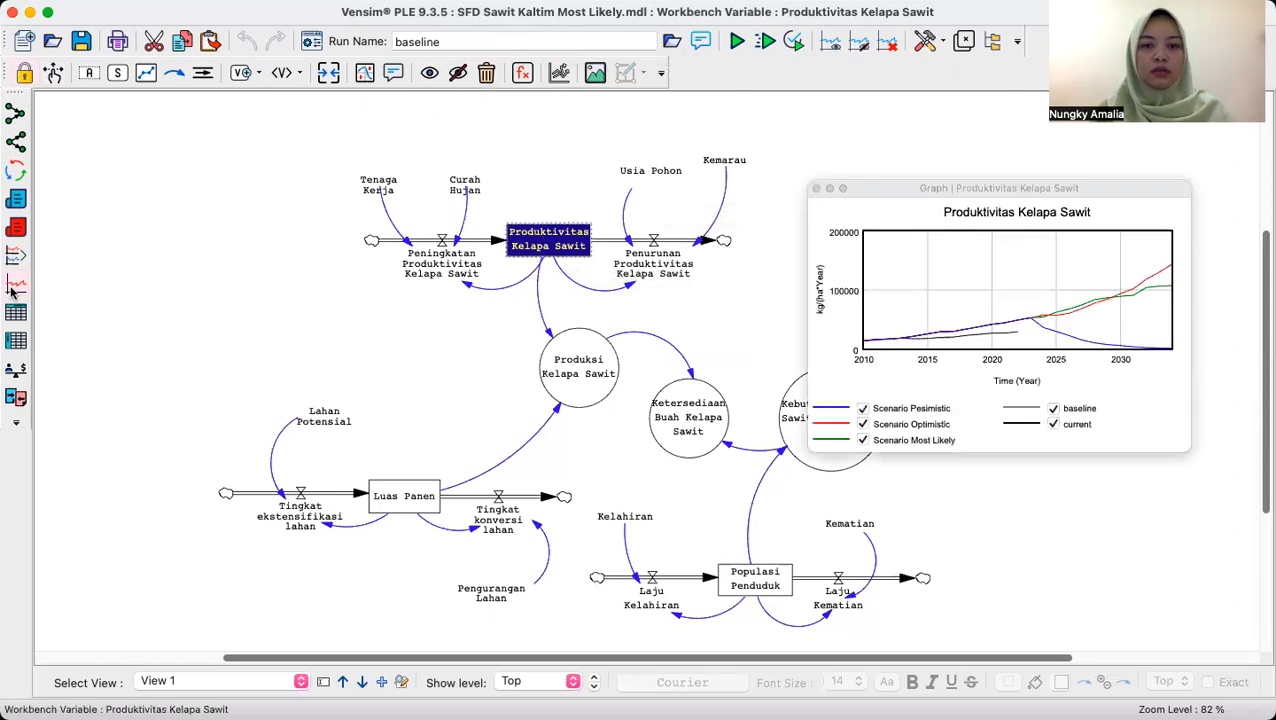
left_click_drag(865, 197, 268, 142)
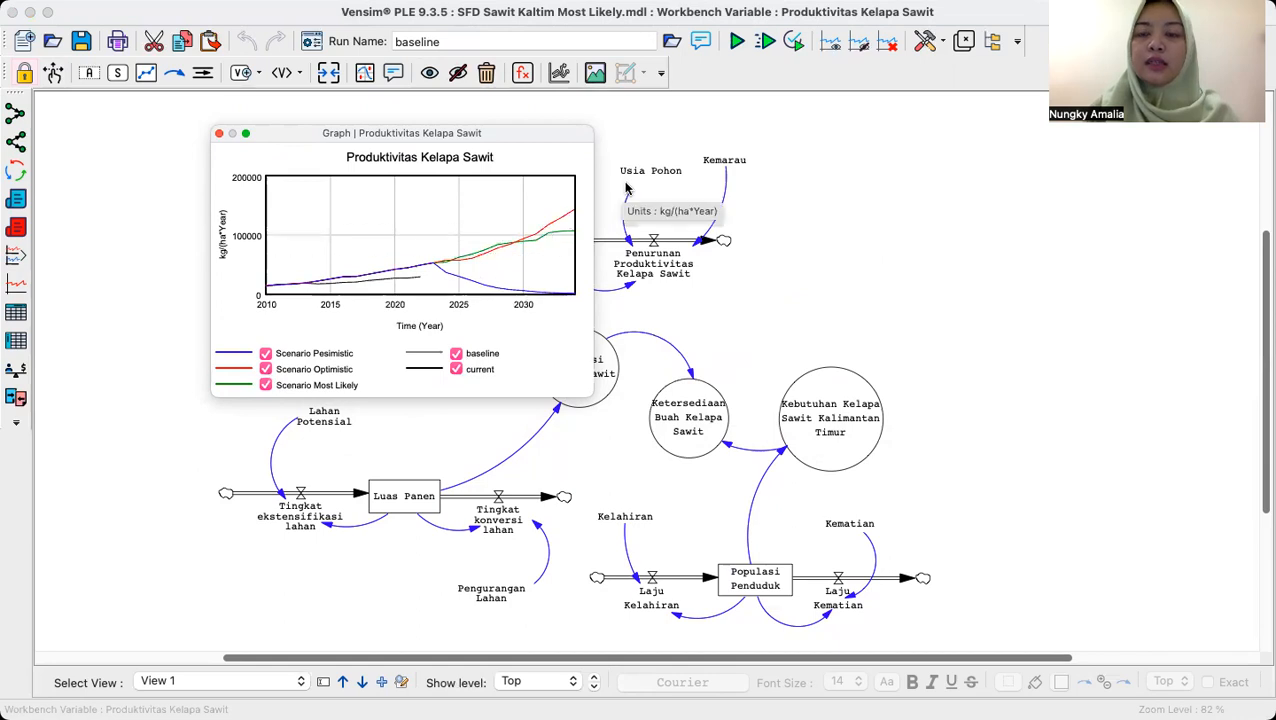
- Unload the current.vdfx dataset from the loaded datasets and close the Dataset Manager
left_click(924, 50)
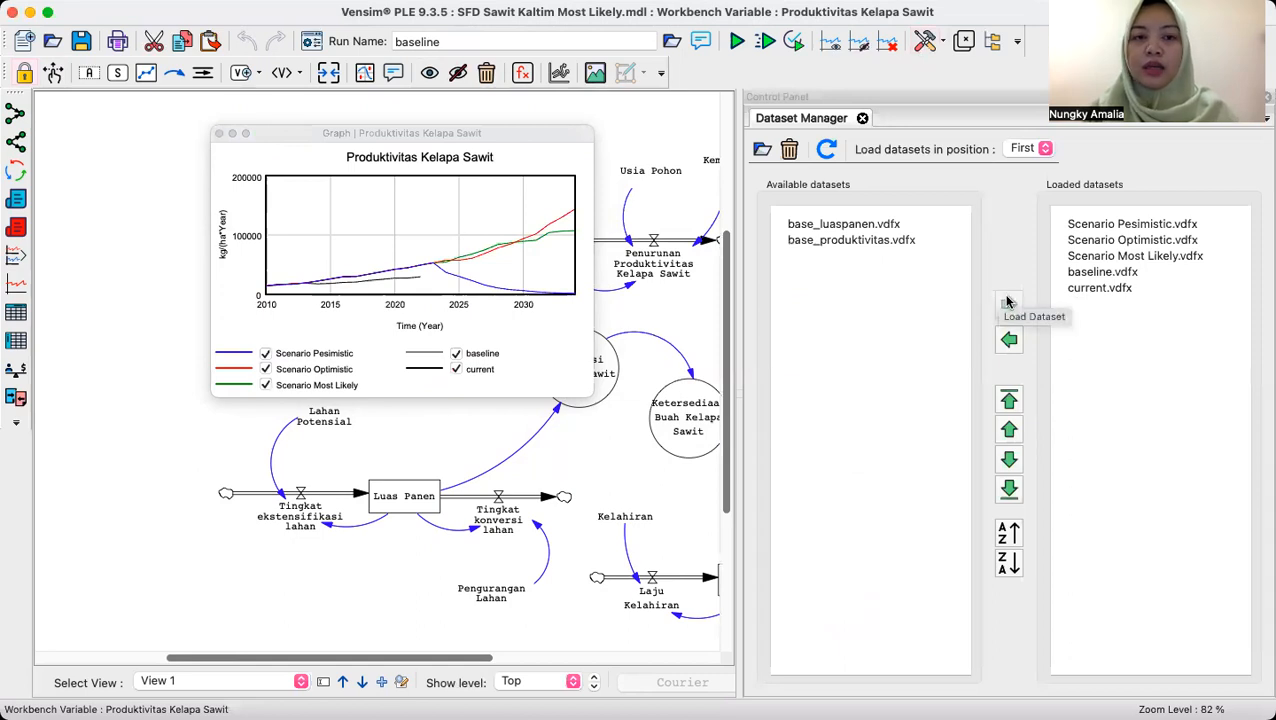
left_click(1110, 289)
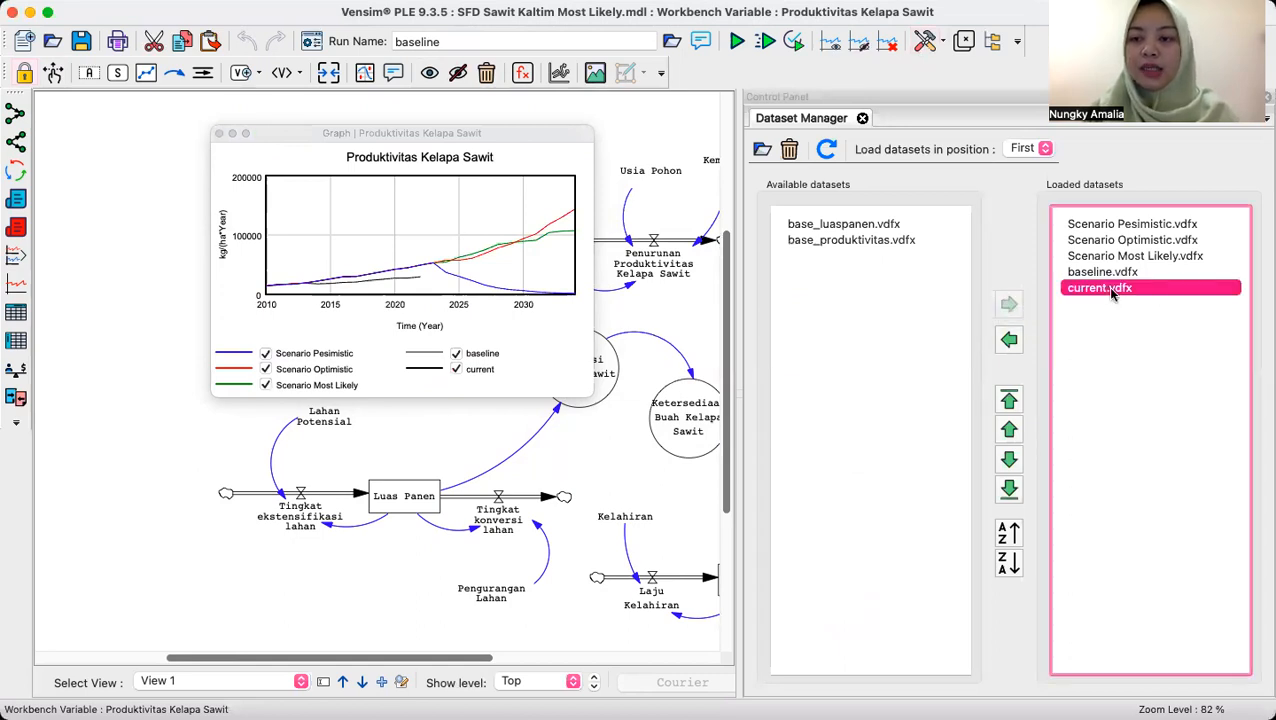
left_click(1008, 342)
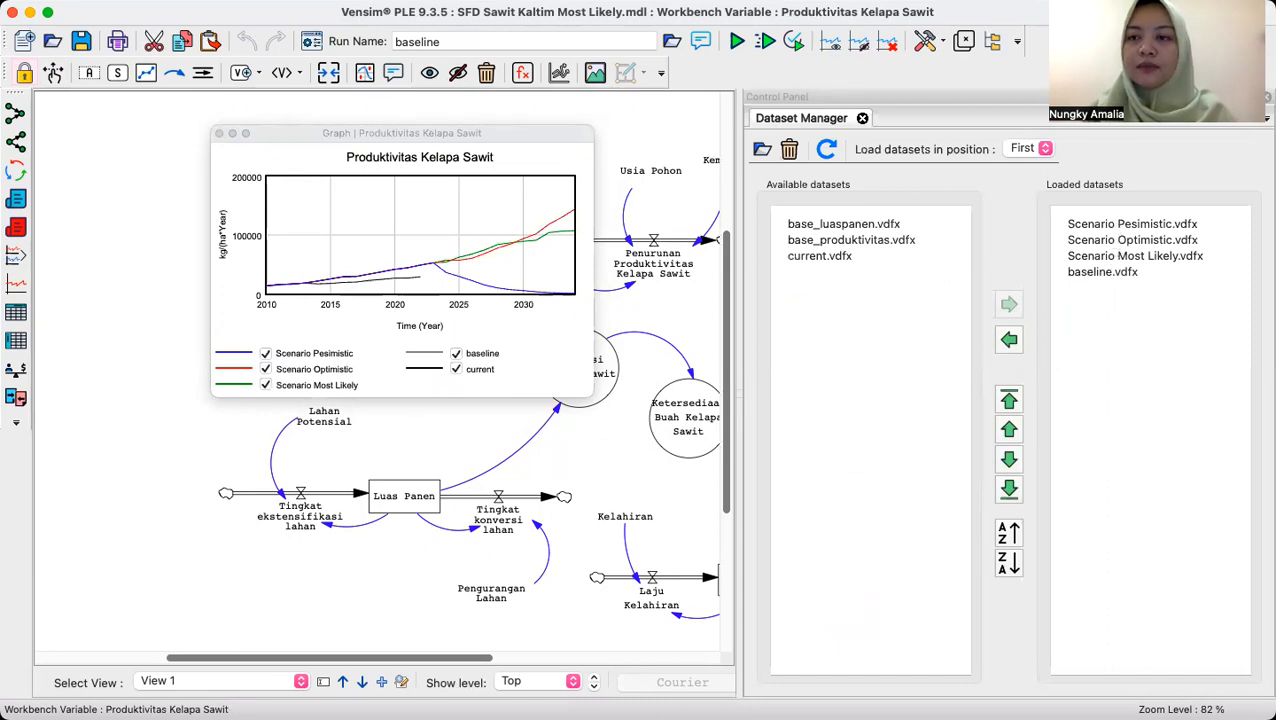
left_click(862, 118)
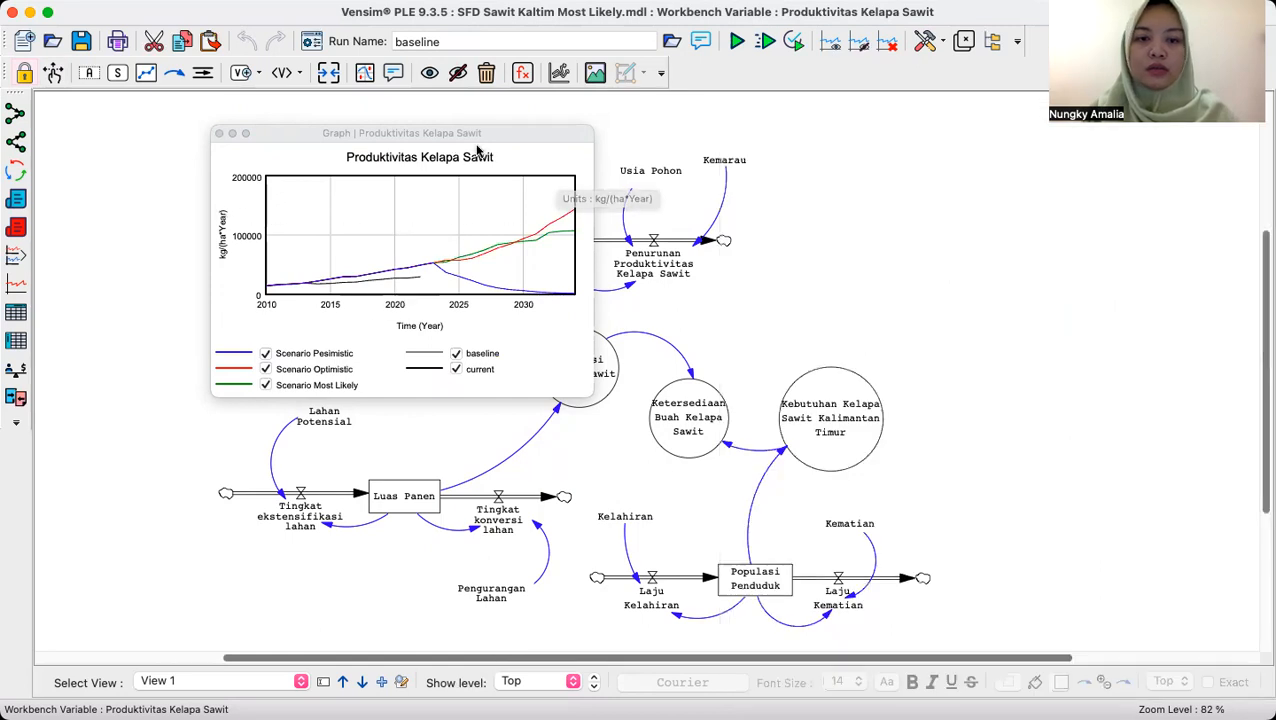
- Close the outdated graph, plot Produktivitas Kelapa Sawit again, and reposition the new graph window
left_click(219, 133)
left_click(18, 284)
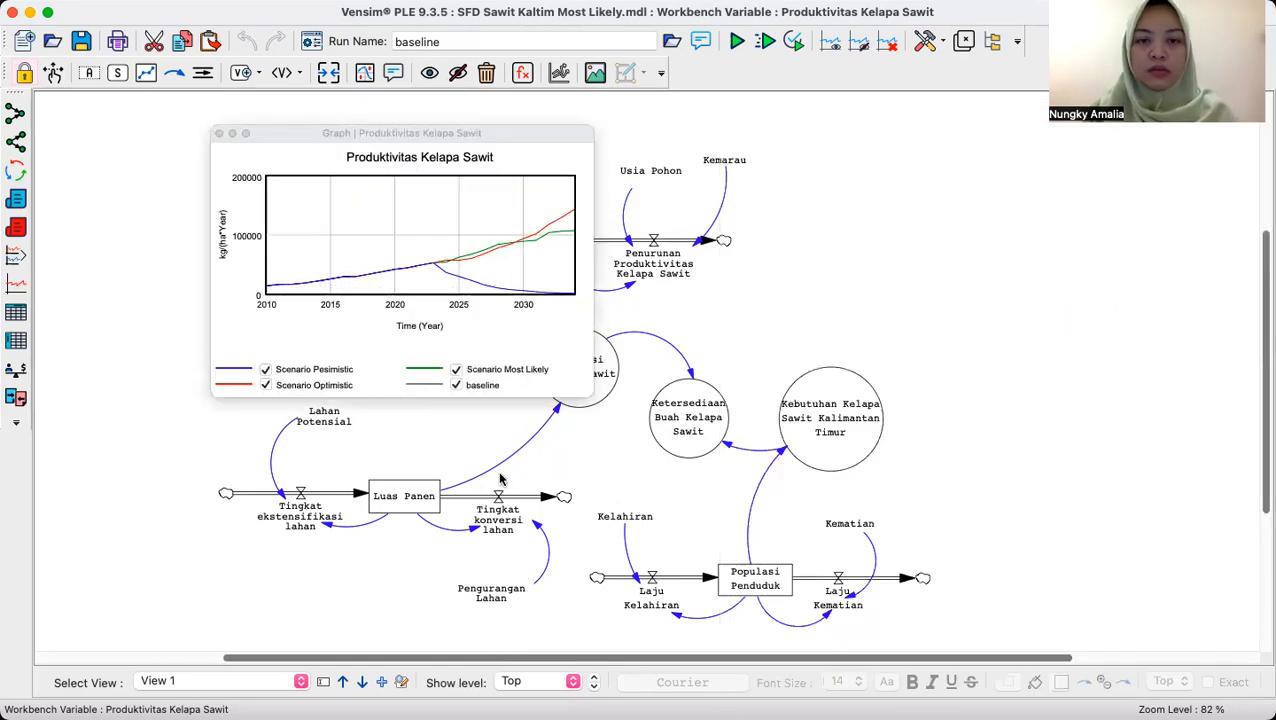
left_click_drag(432, 140, 585, 138)
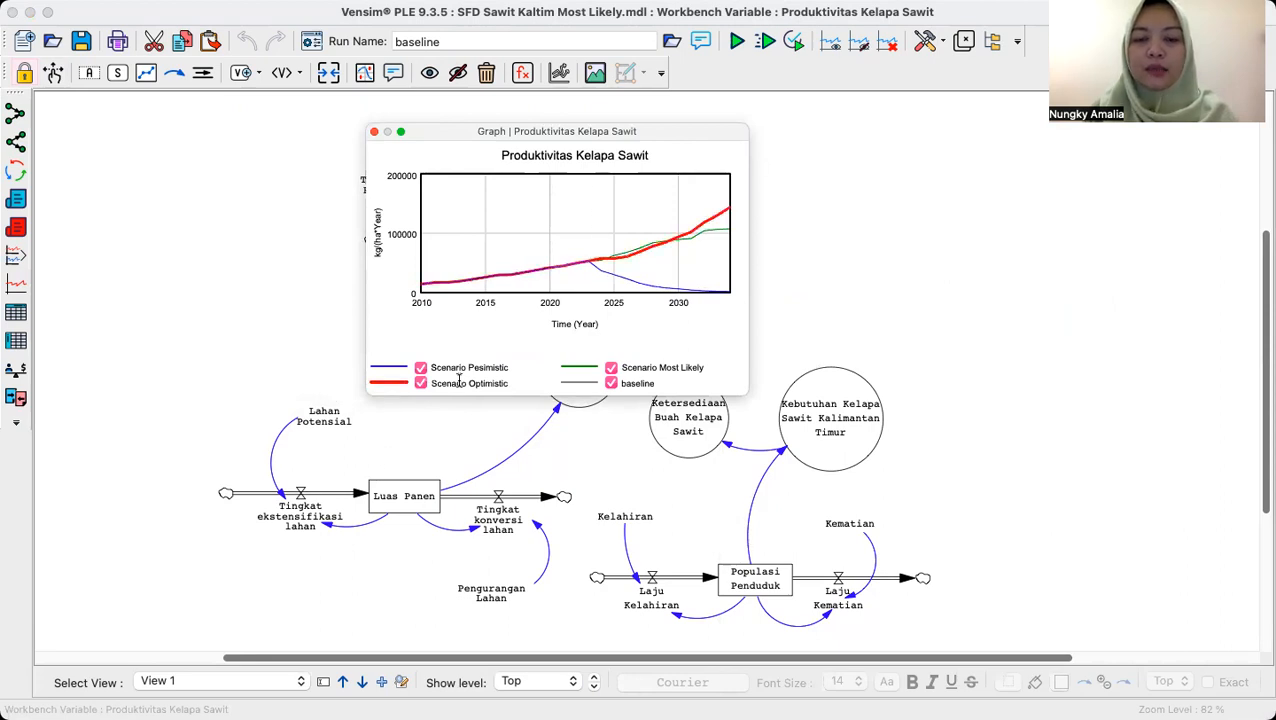
- Leave only the Scenario Most Likely curve displayed and widen the graph window to examine its trend
left_click(611, 384)
left_click(420, 383)
left_click(420, 369)
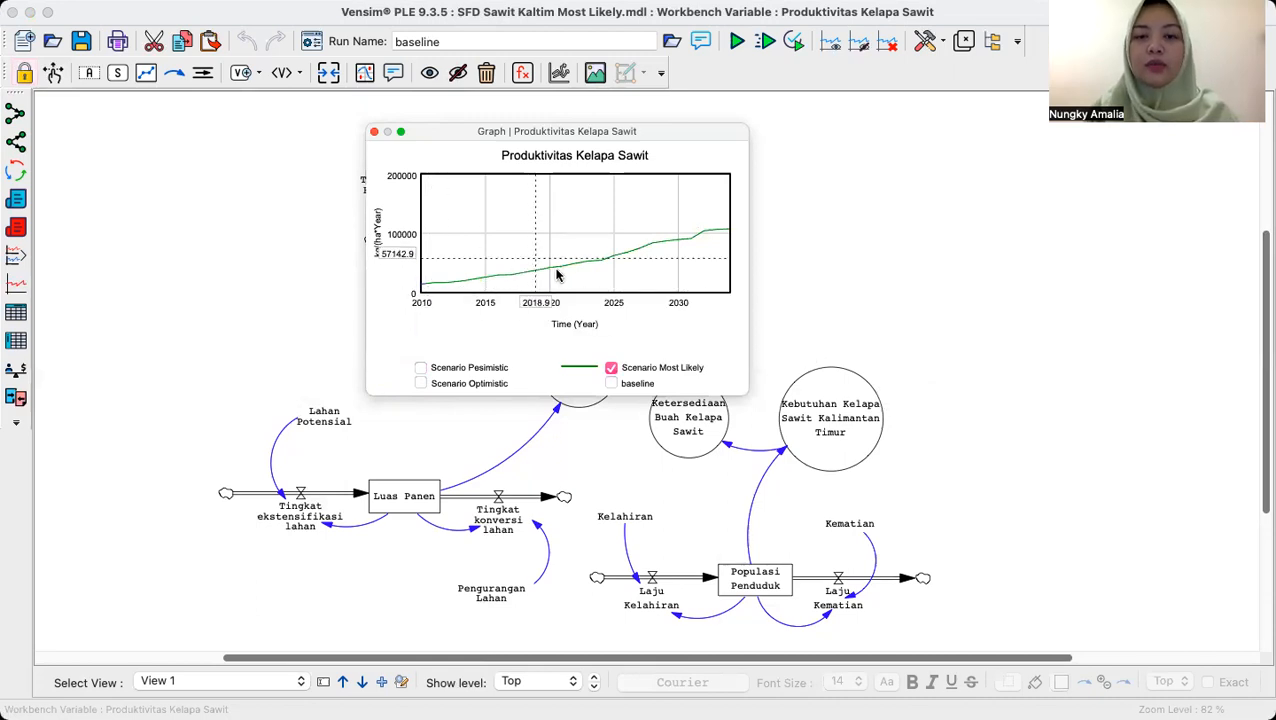
mouse_move(563, 269)
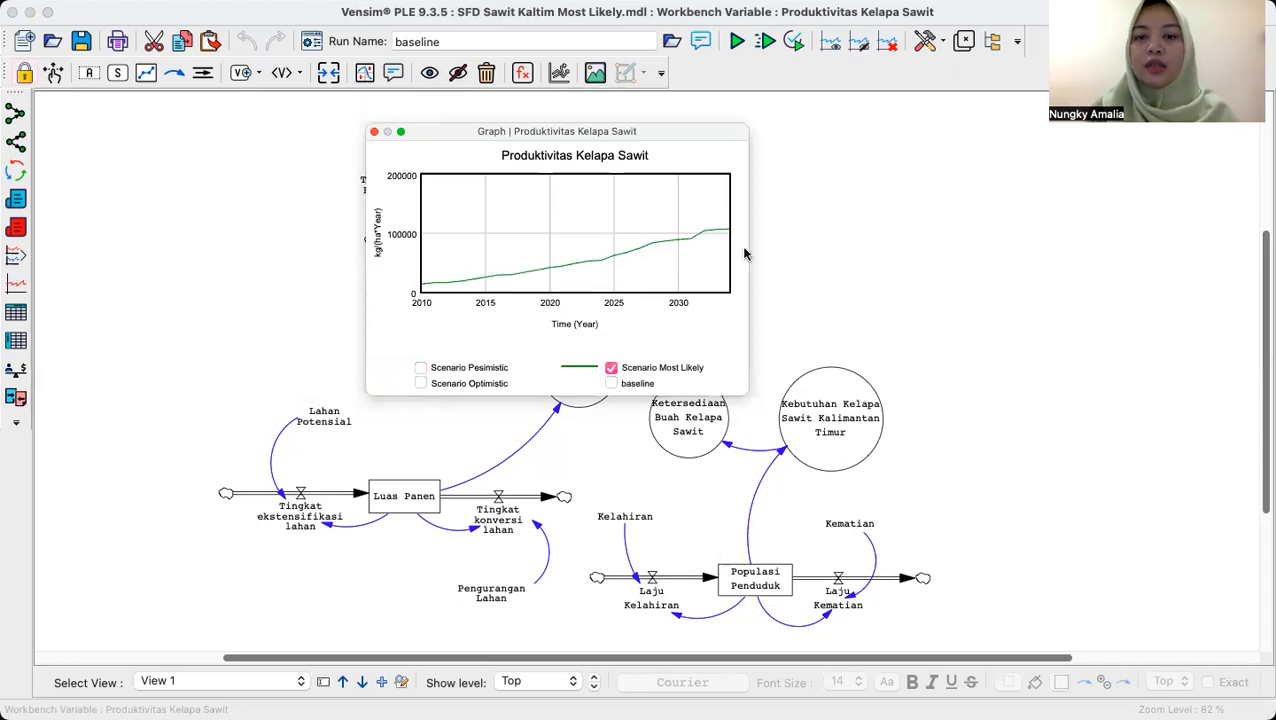
left_click_drag(751, 244, 857, 245)
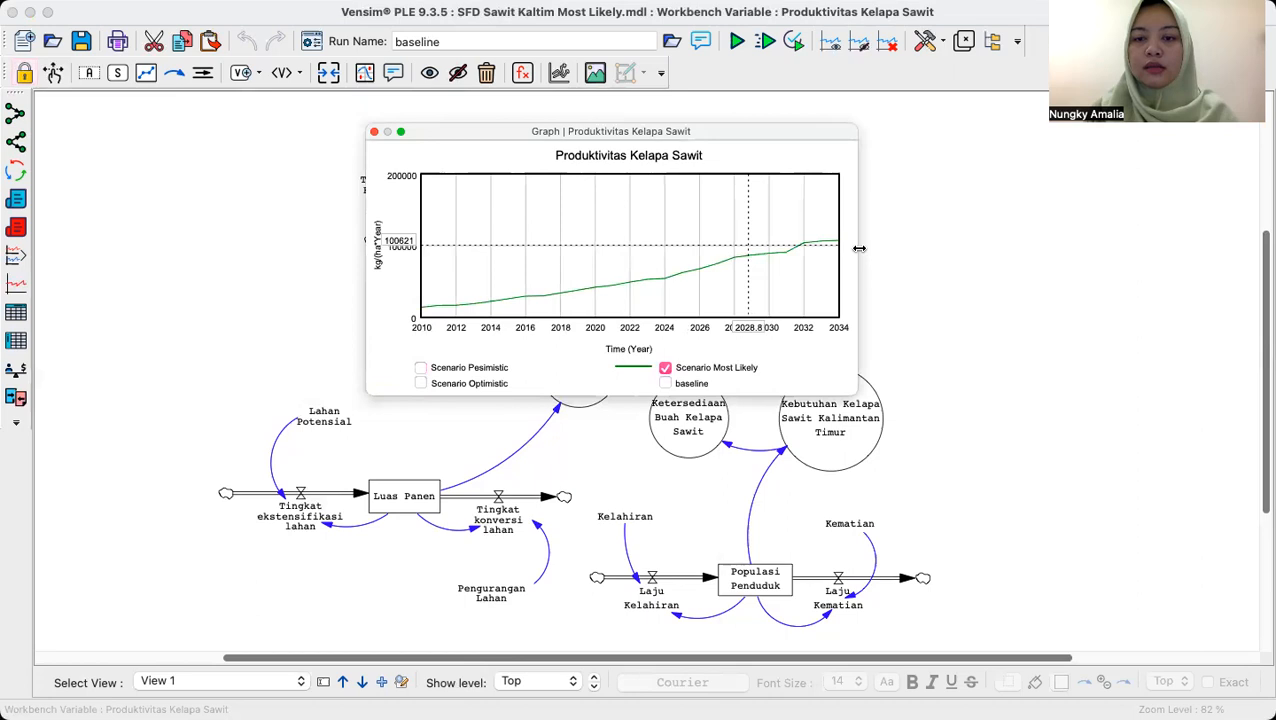
mouse_move(621, 293)
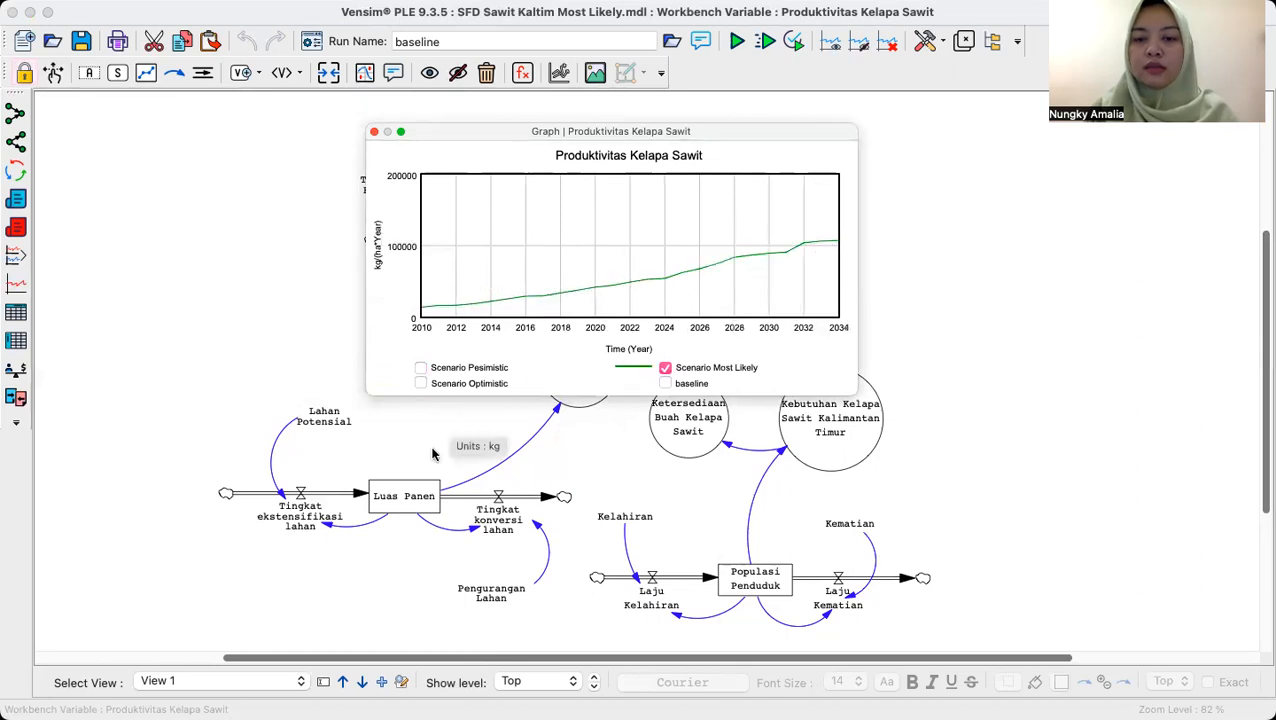
- Compare the baseline curve with Scenario Most Likely, and with Scenario Optimistic while Most Likely is hidden
left_click(665, 383)
mouse_move(515, 289)
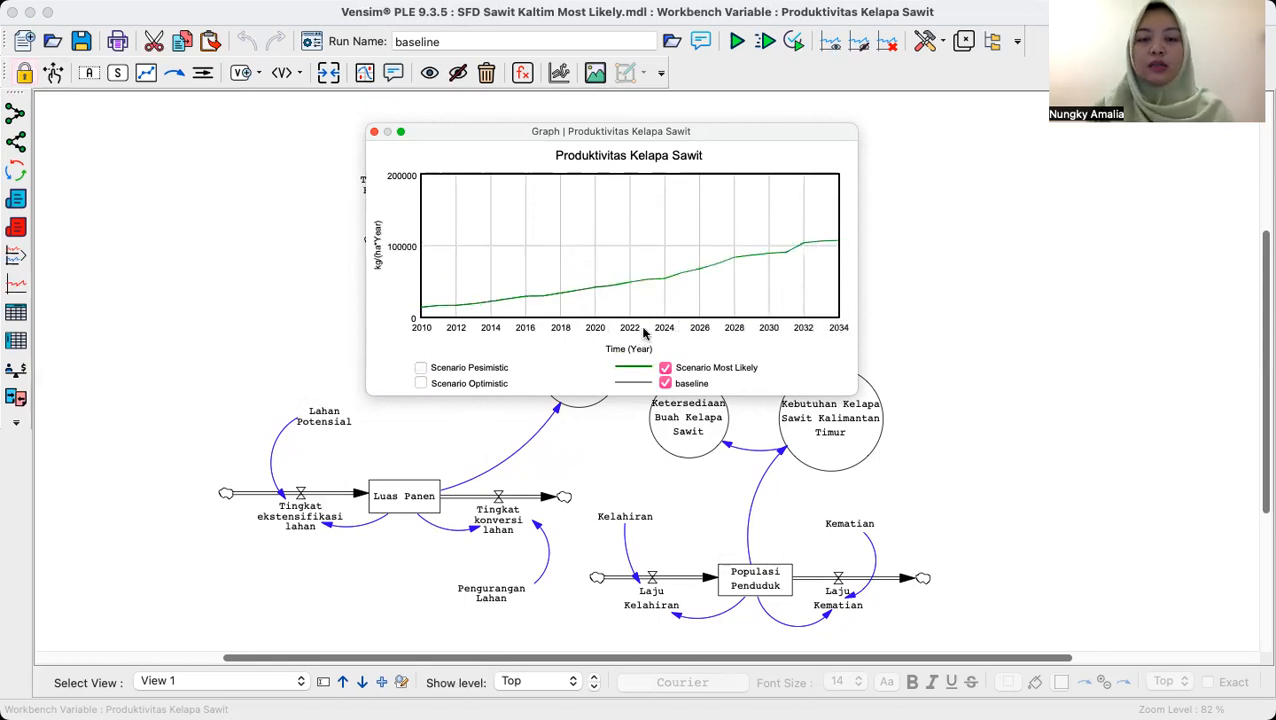
left_click(666, 368)
left_click(666, 383)
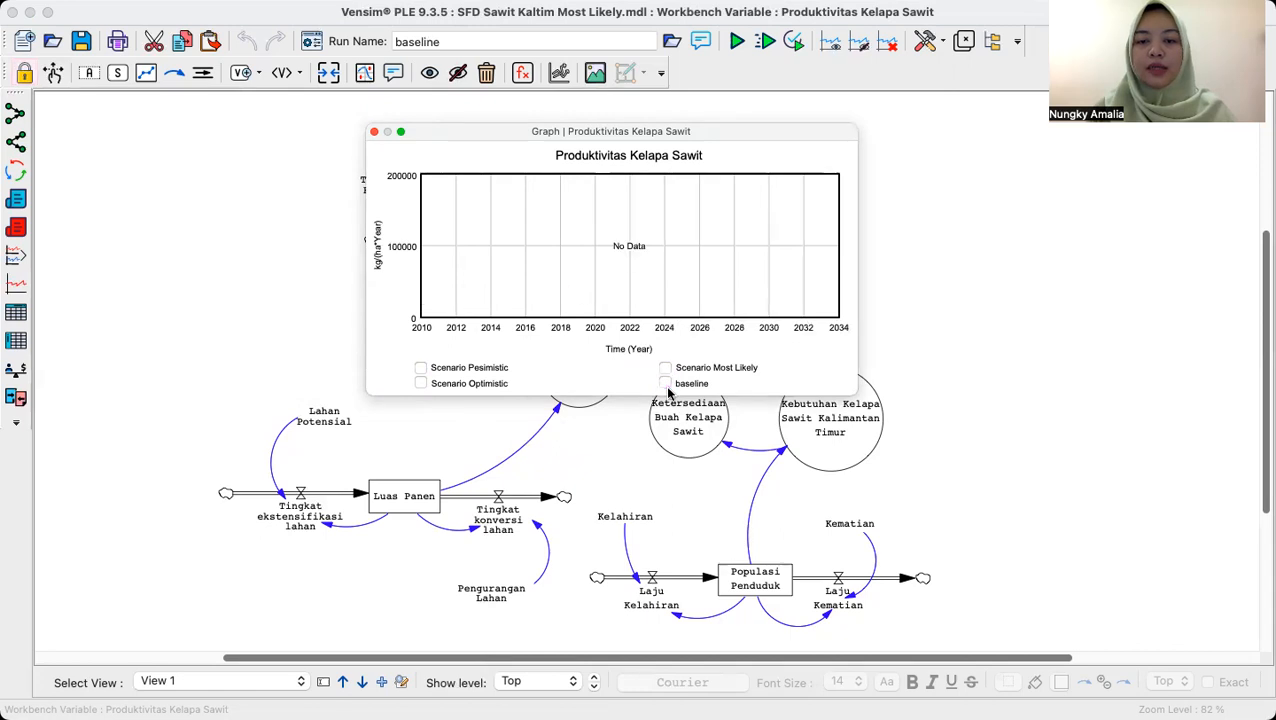
left_click(666, 384)
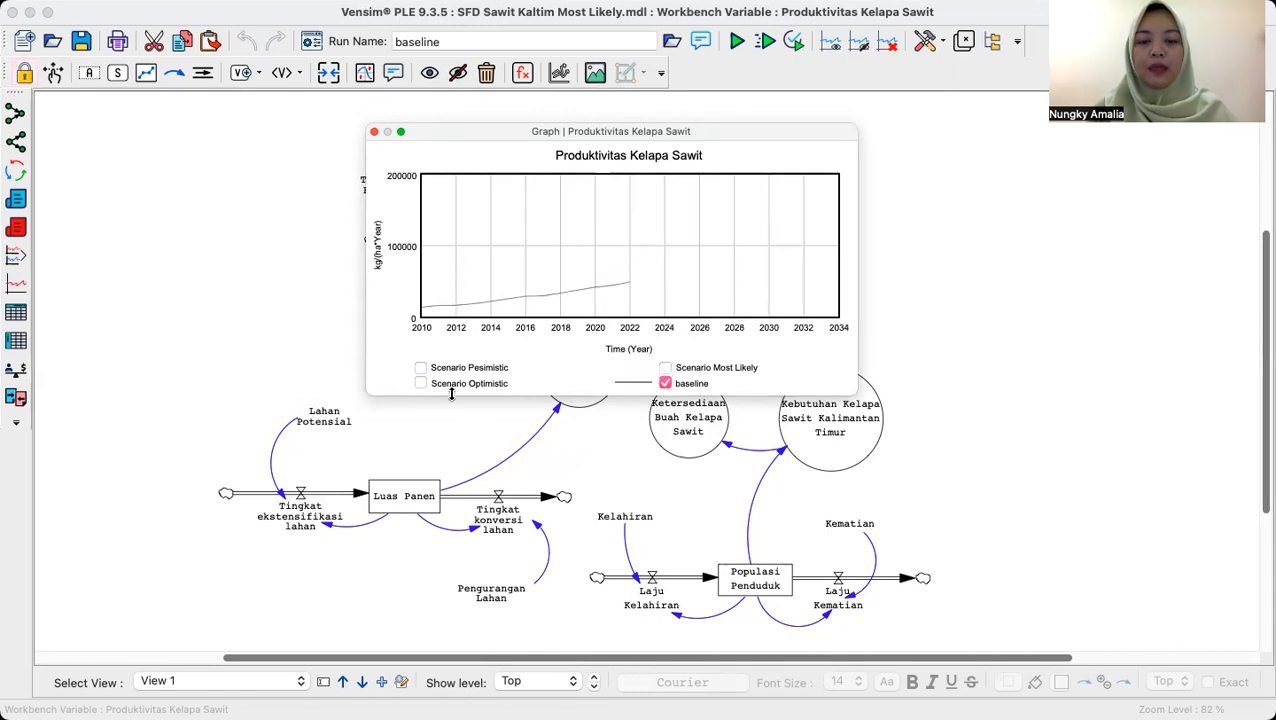
left_click(421, 384)
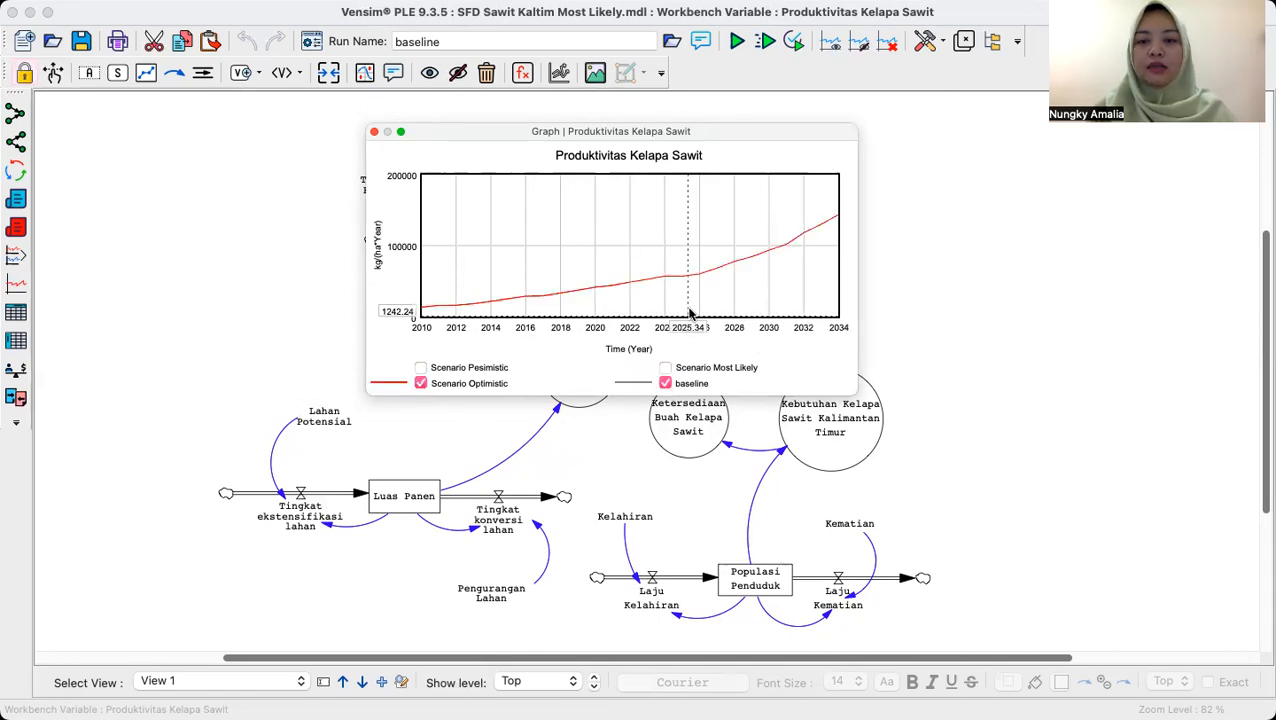
- Add the Scenario Most Likely and Scenario Pesimistic curves to the comparison and close the graph after viewing it
left_click(666, 368)
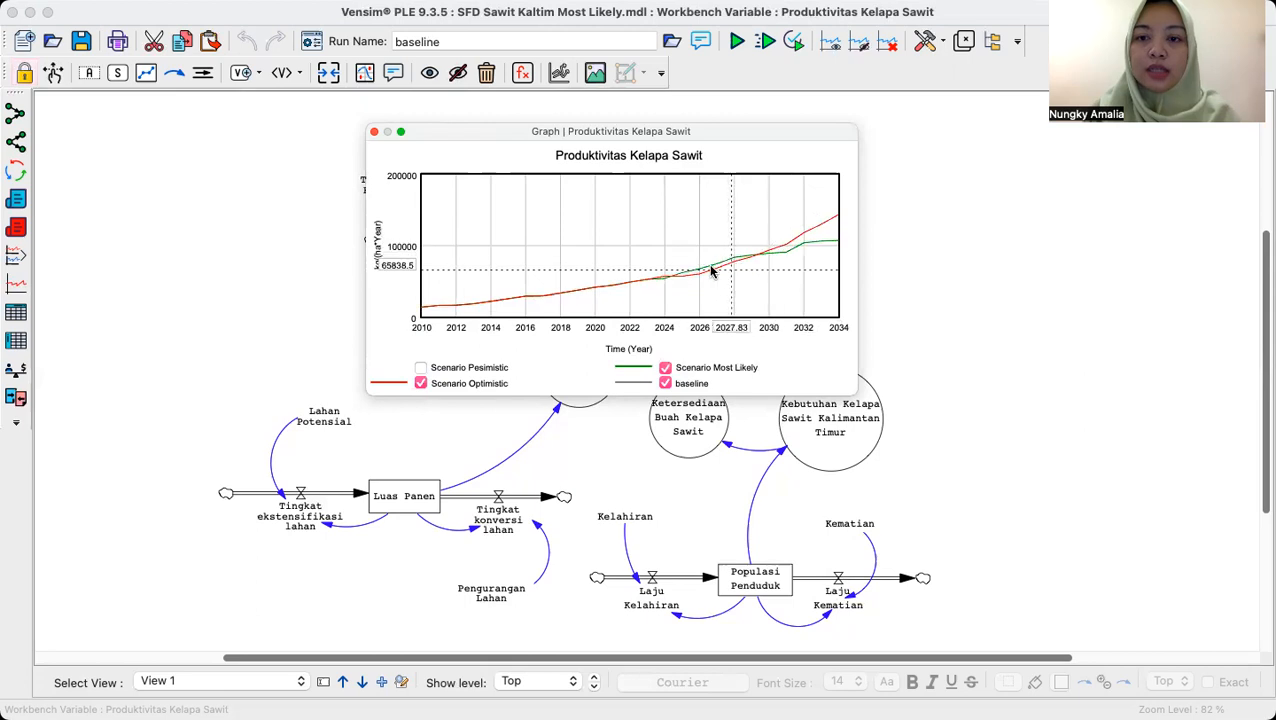
left_click(421, 369)
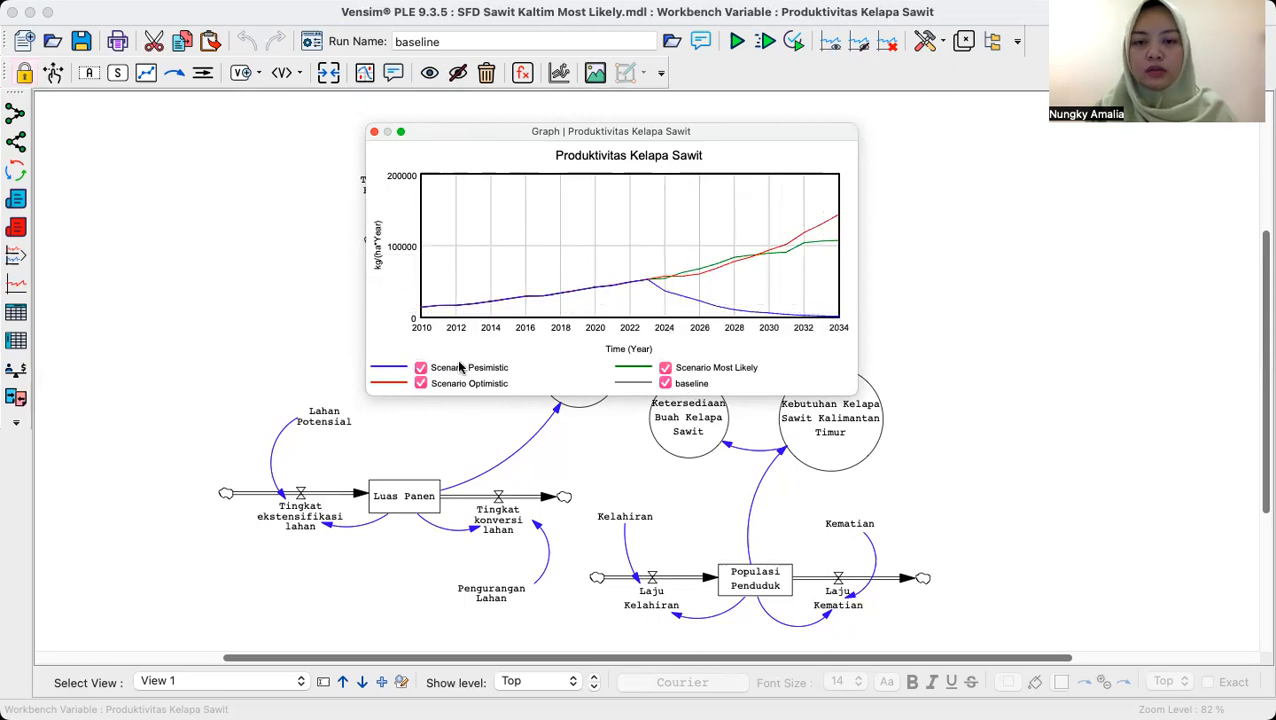
left_click(374, 132)
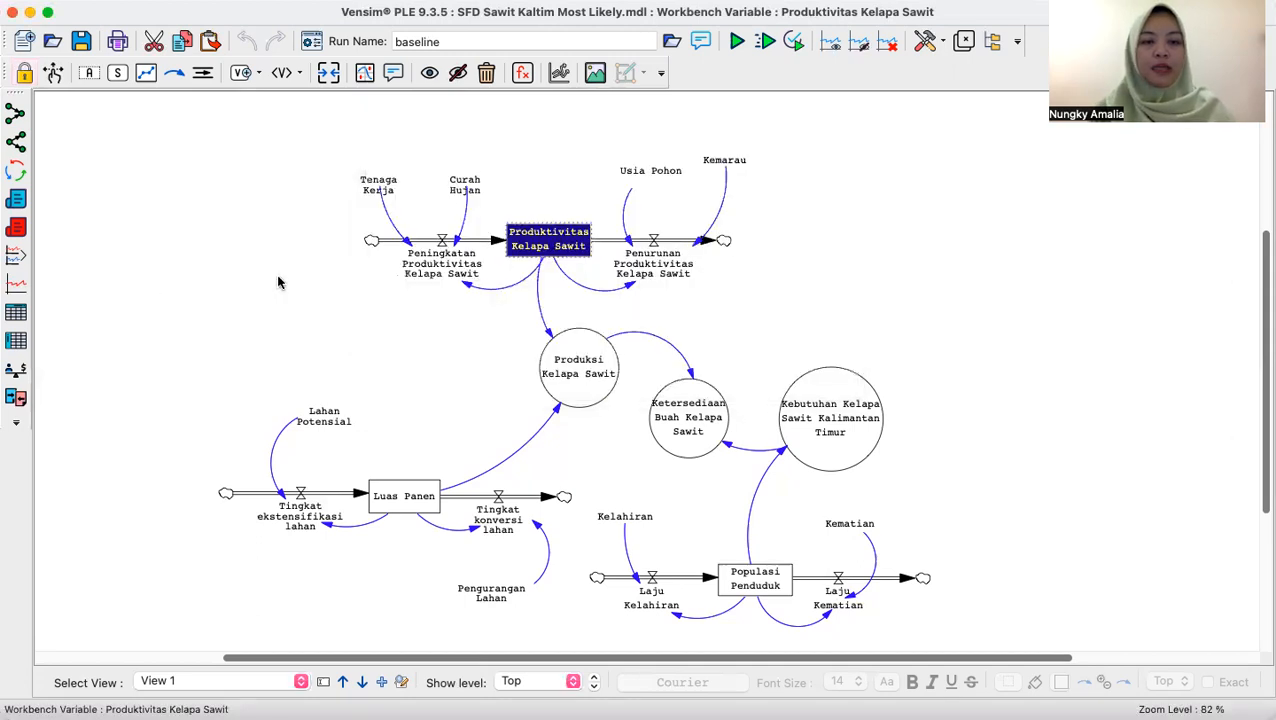
- Tabulate Produktivitas Kelapa Sawit by year, enlarge the table and its columns to show full scenario names, and examine the yearly values
left_click(17, 342)
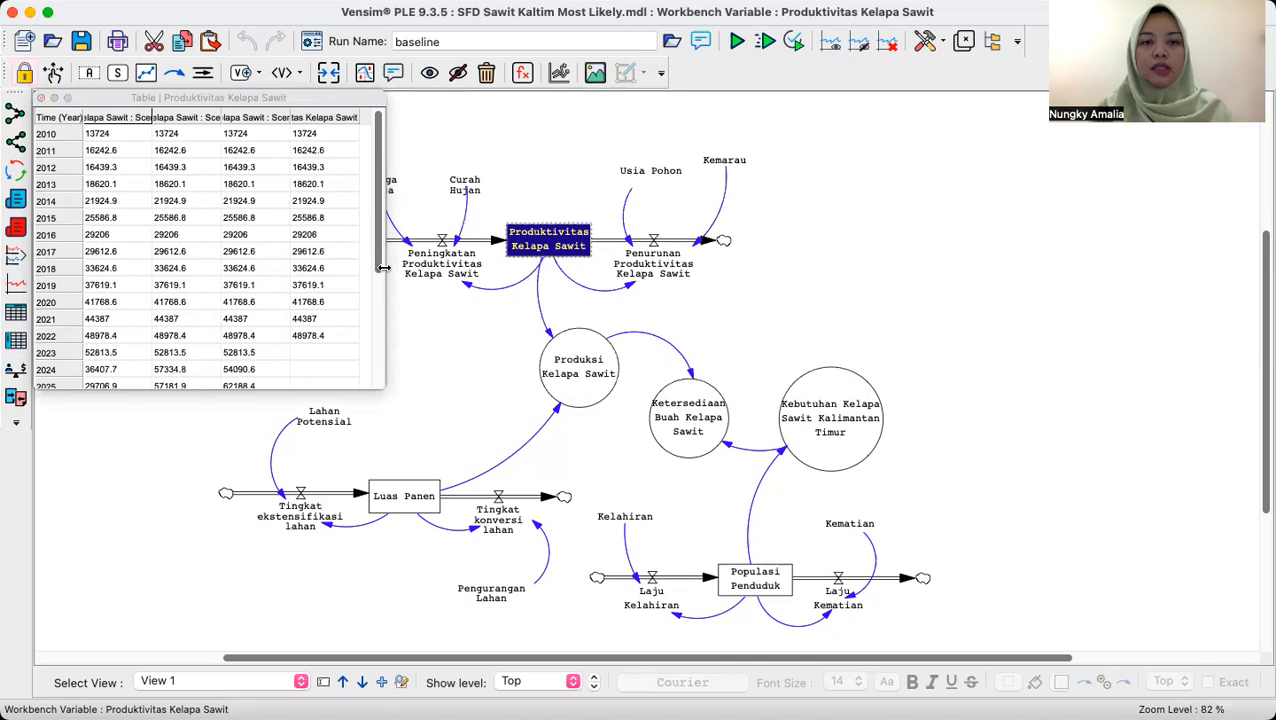
left_click_drag(383, 267, 498, 265)
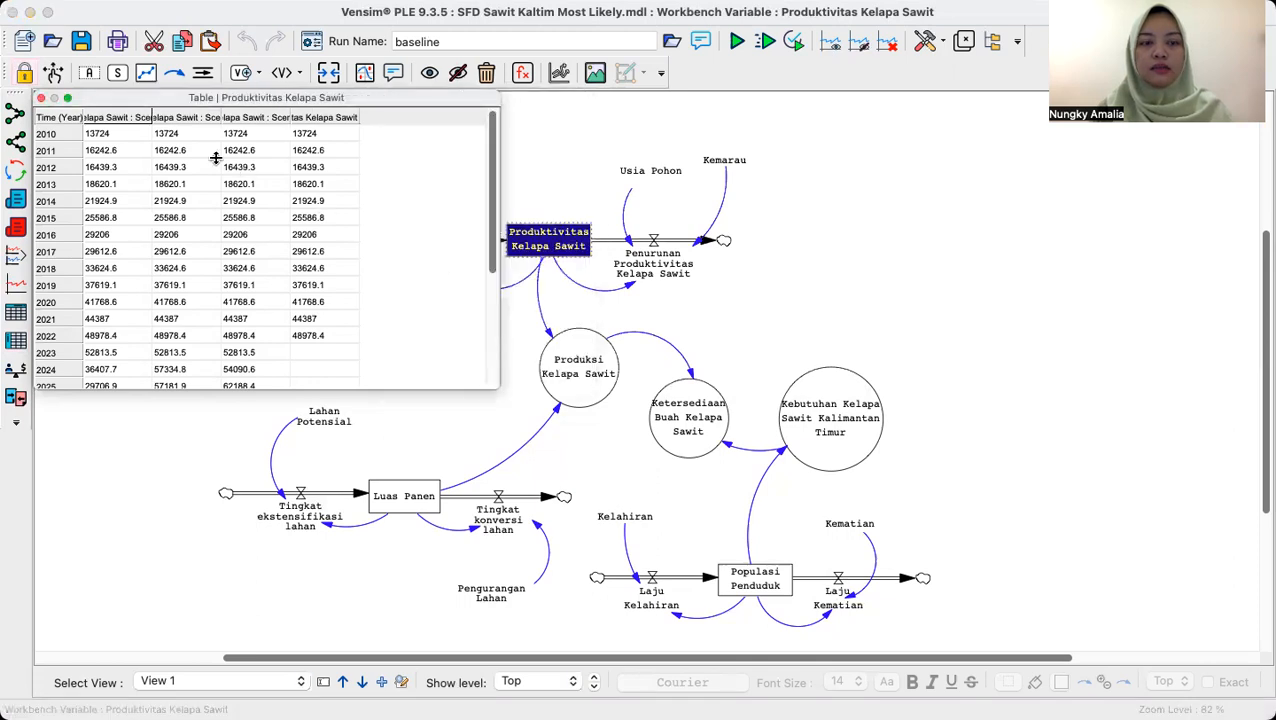
double_click(152, 117)
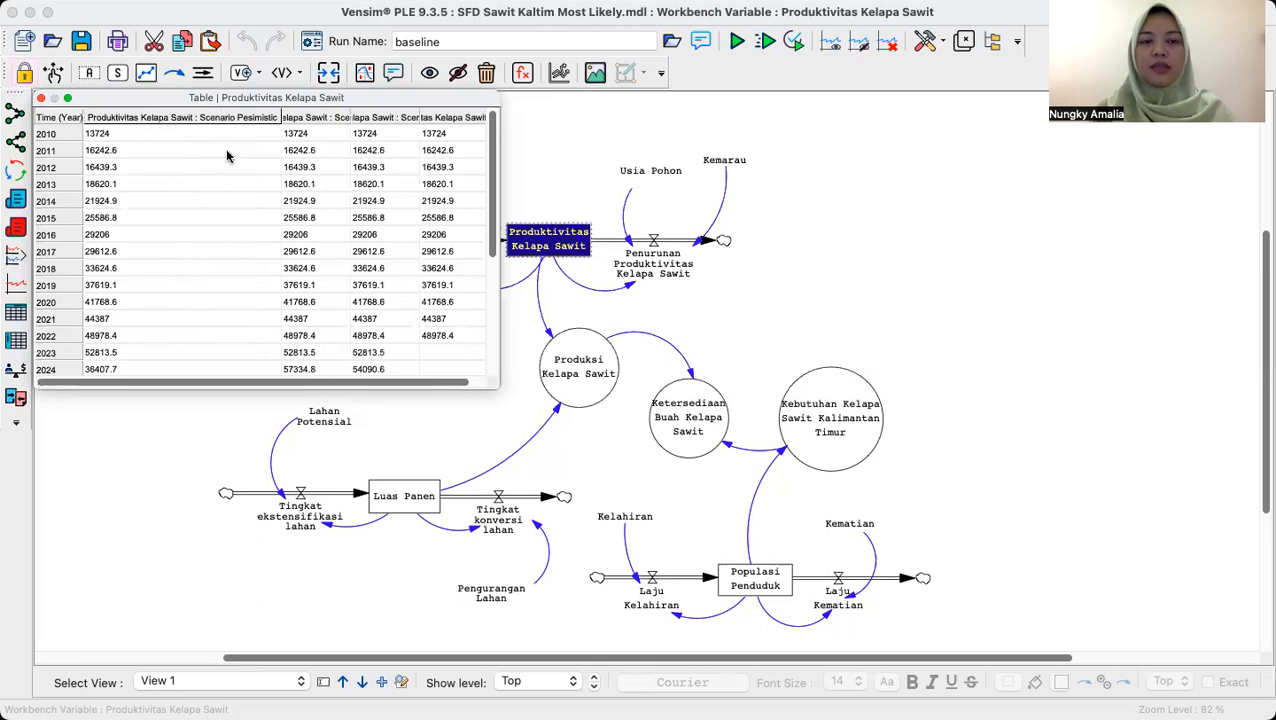
left_click_drag(498, 142, 855, 142)
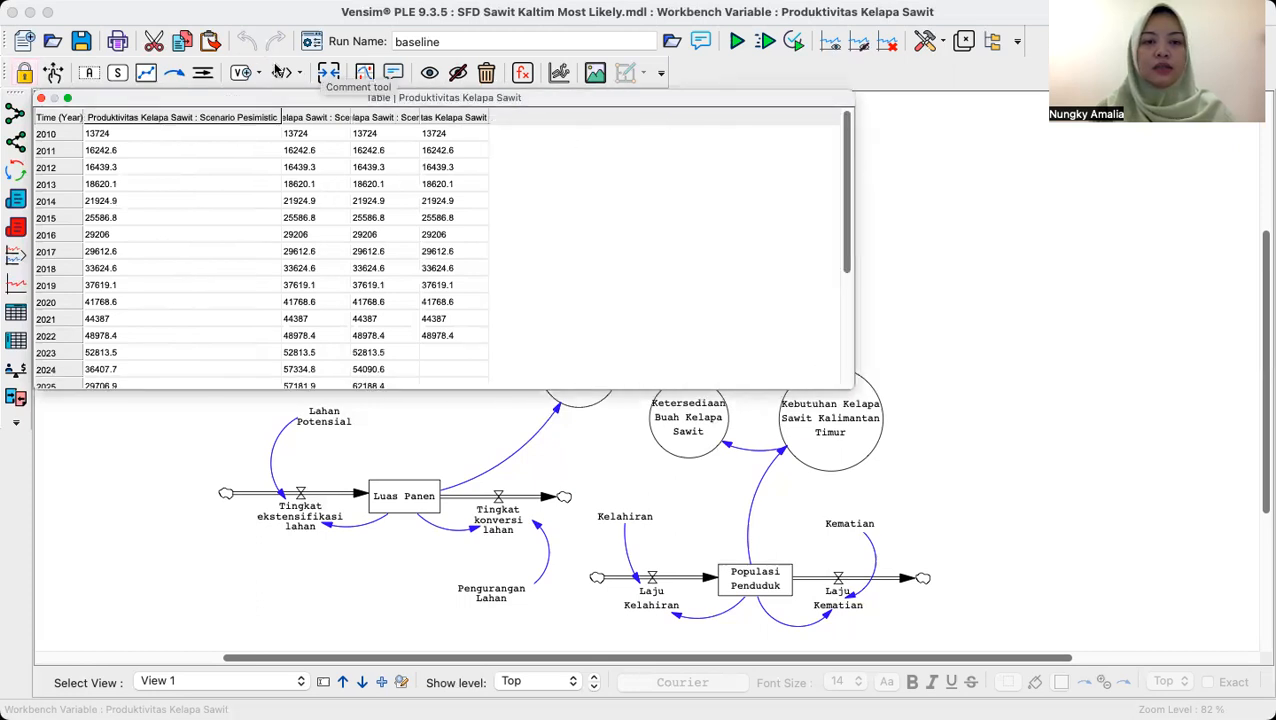
double_click(349, 117)
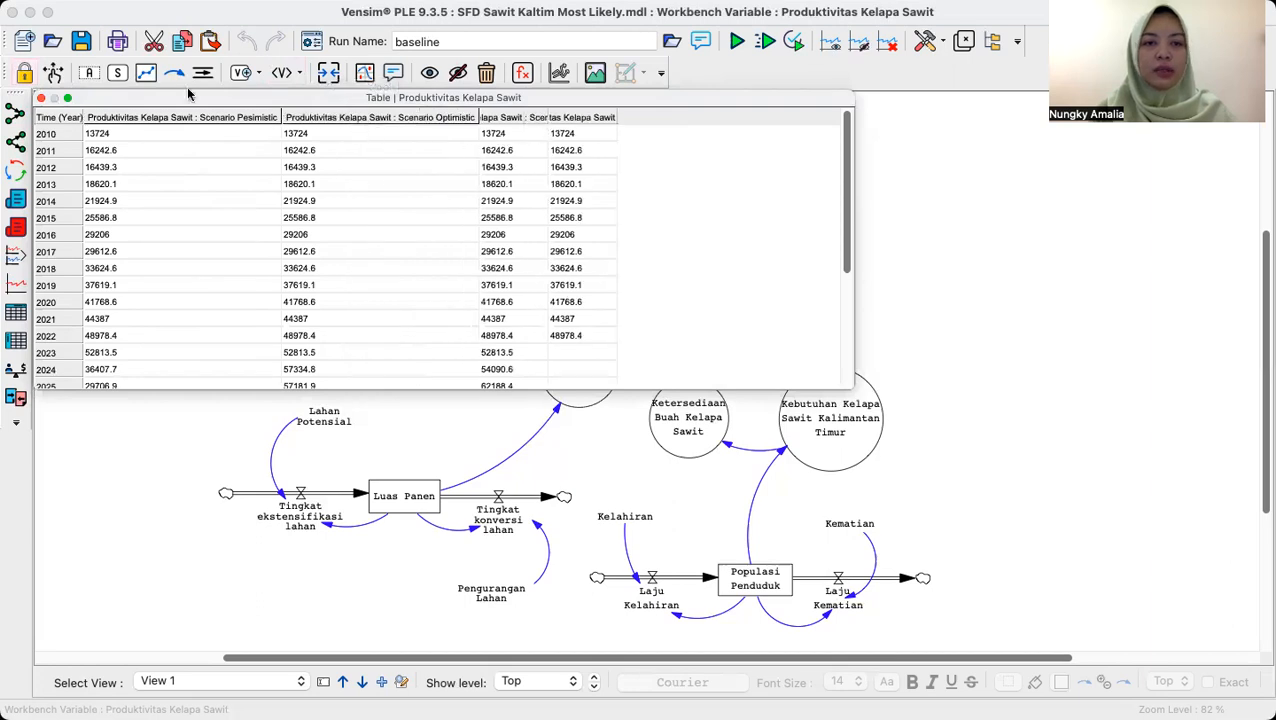
double_click(547, 114)
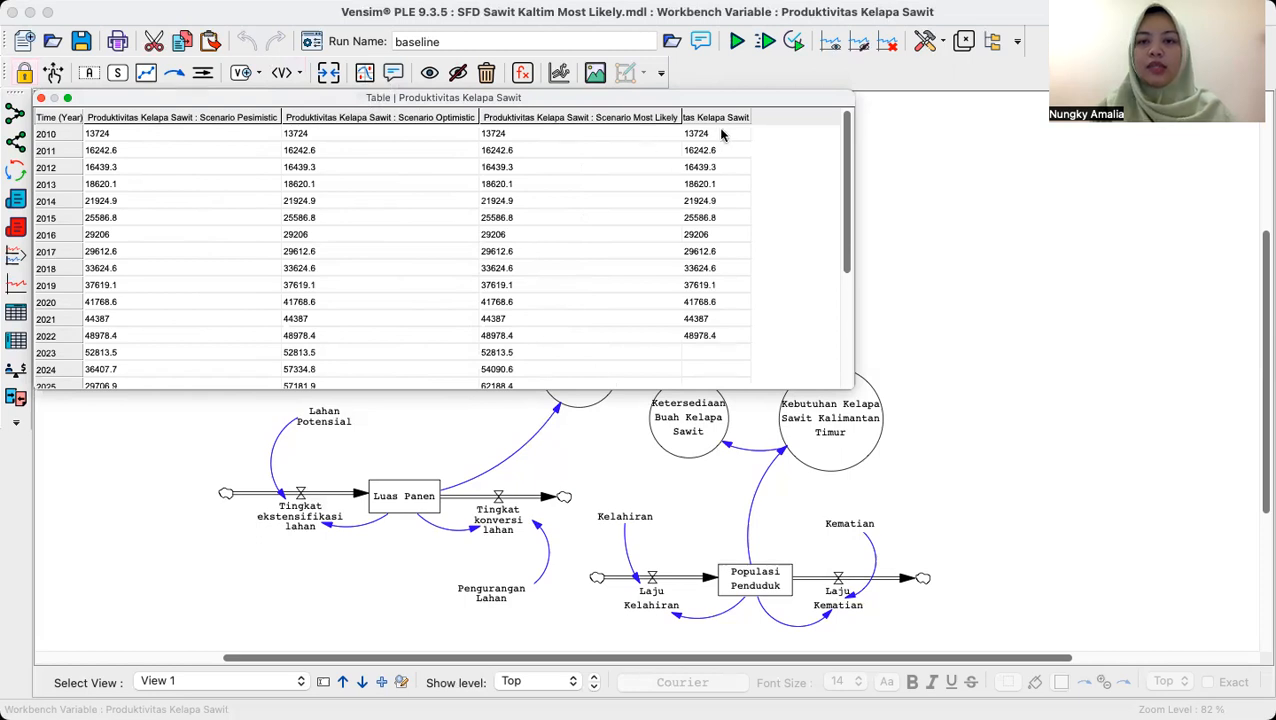
double_click(749, 117)
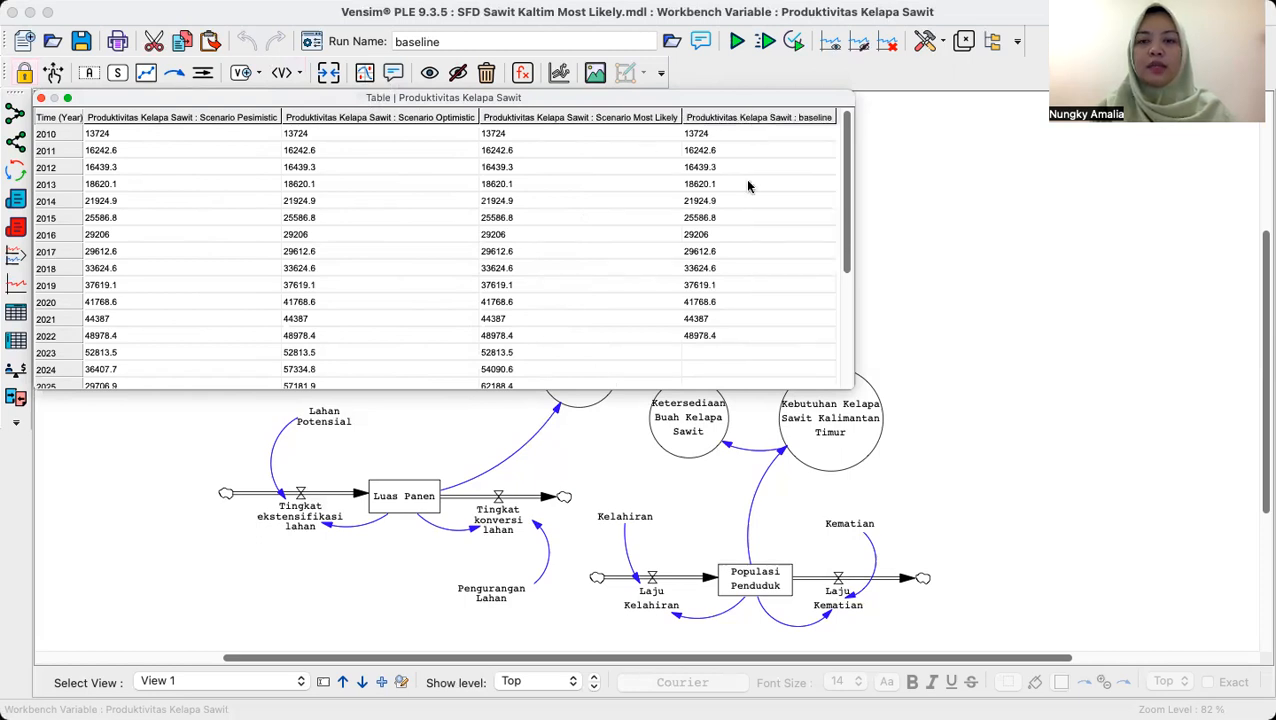
scroll(735, 248, "down", 3)
scroll(735, 248, "up", 3)
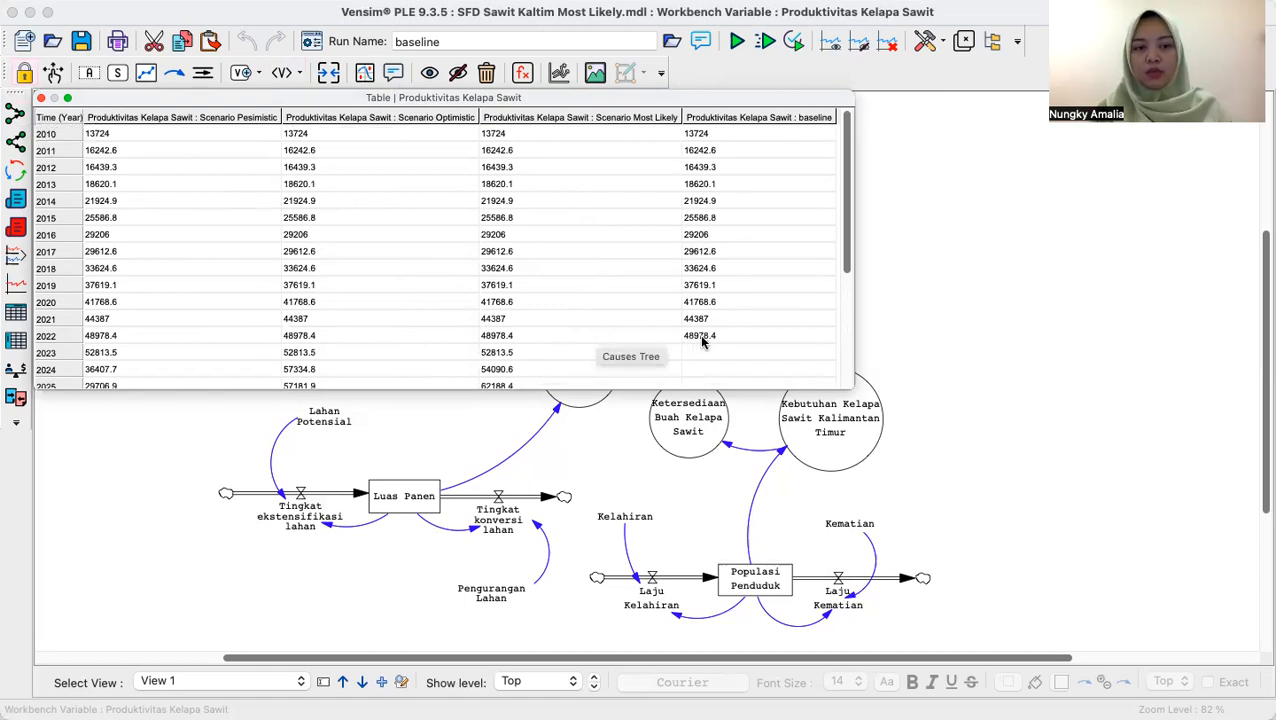
scroll(701, 341, "down", 5)
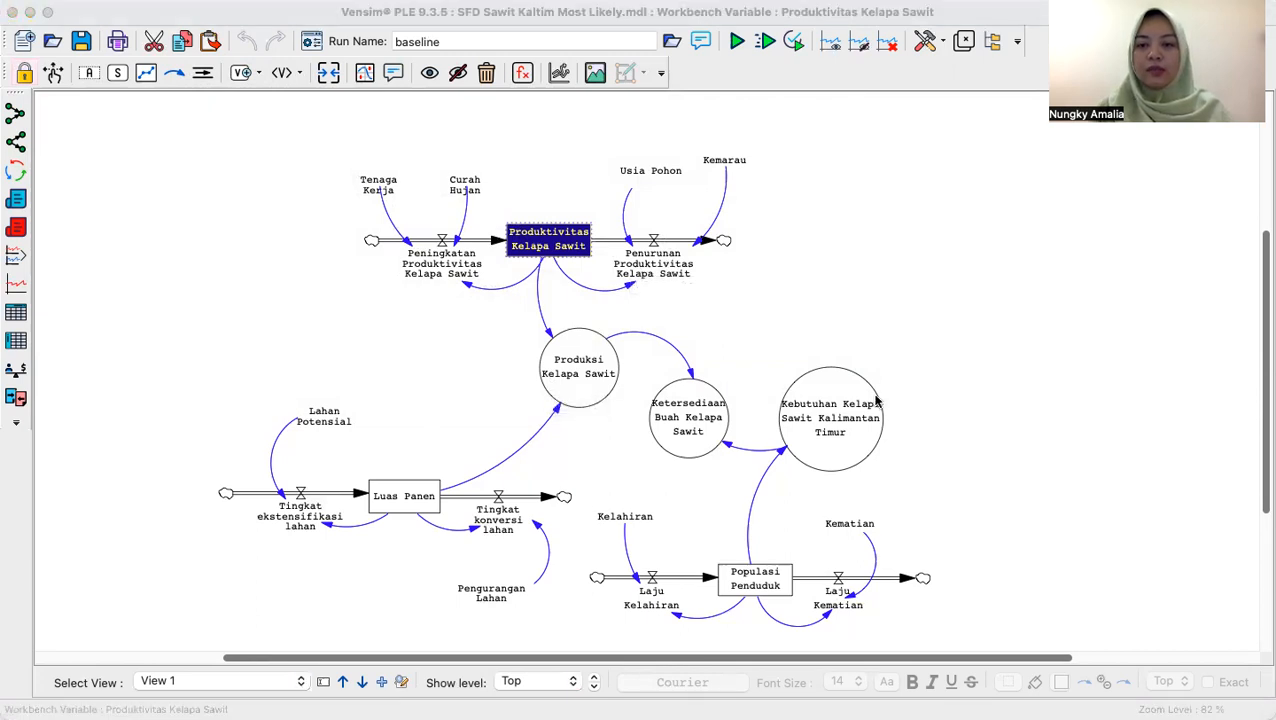
- Switch to SFD Sawit Kaltim Optimistic.mdl and examine the Curah Hujan Scn and Sistem Pembibitan Unggul Scn additions
key("super+Tab")
scroll(693, 408, "left", 3)
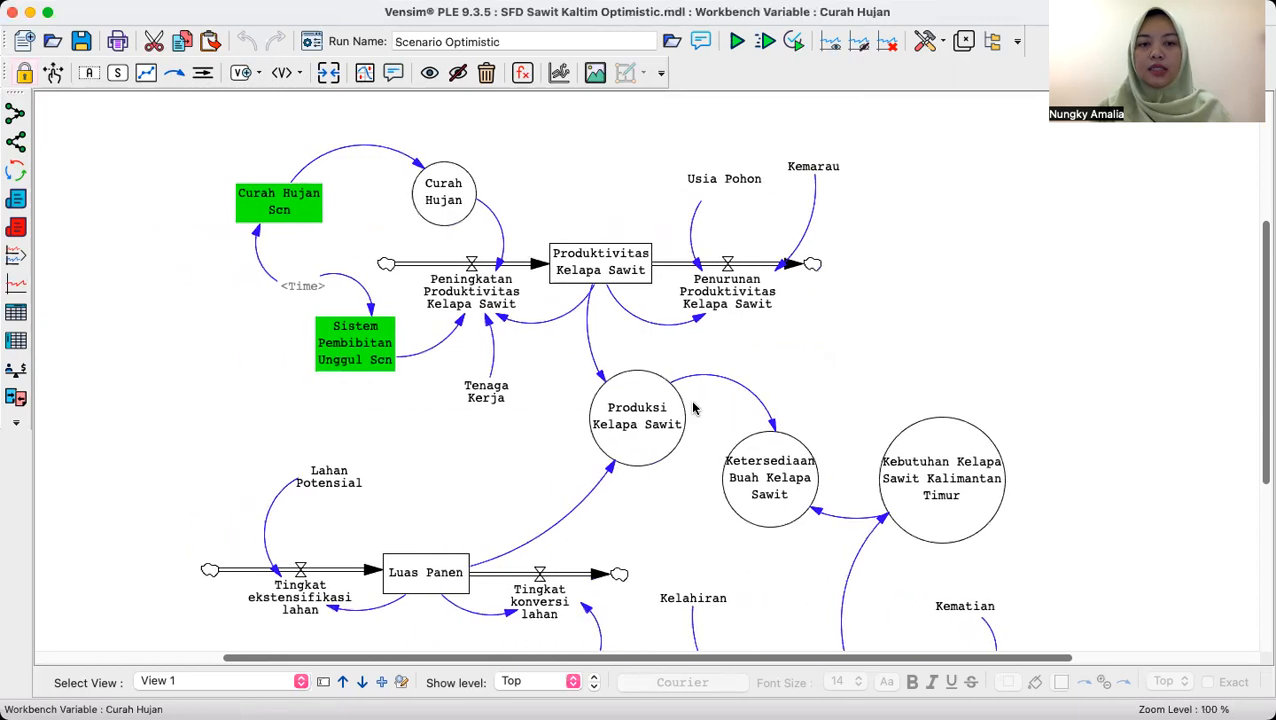
scroll(693, 408, "left", 2)
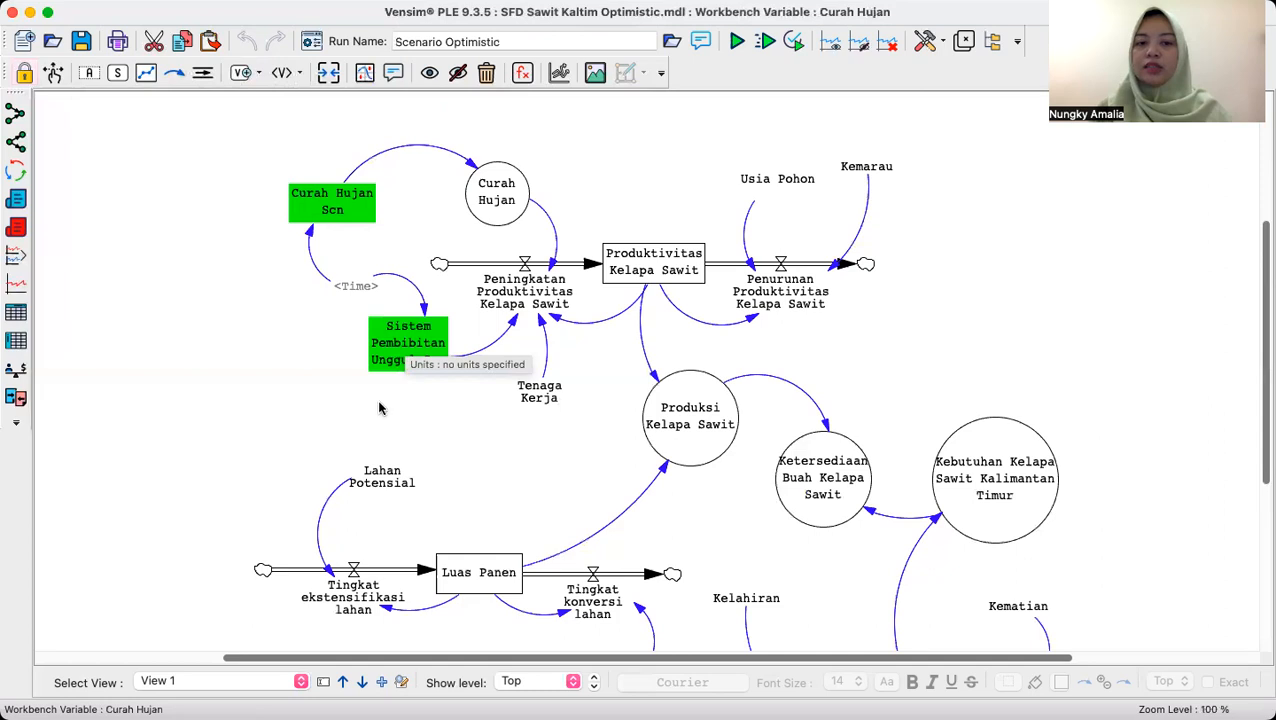
scroll(457, 371, "right", 1)
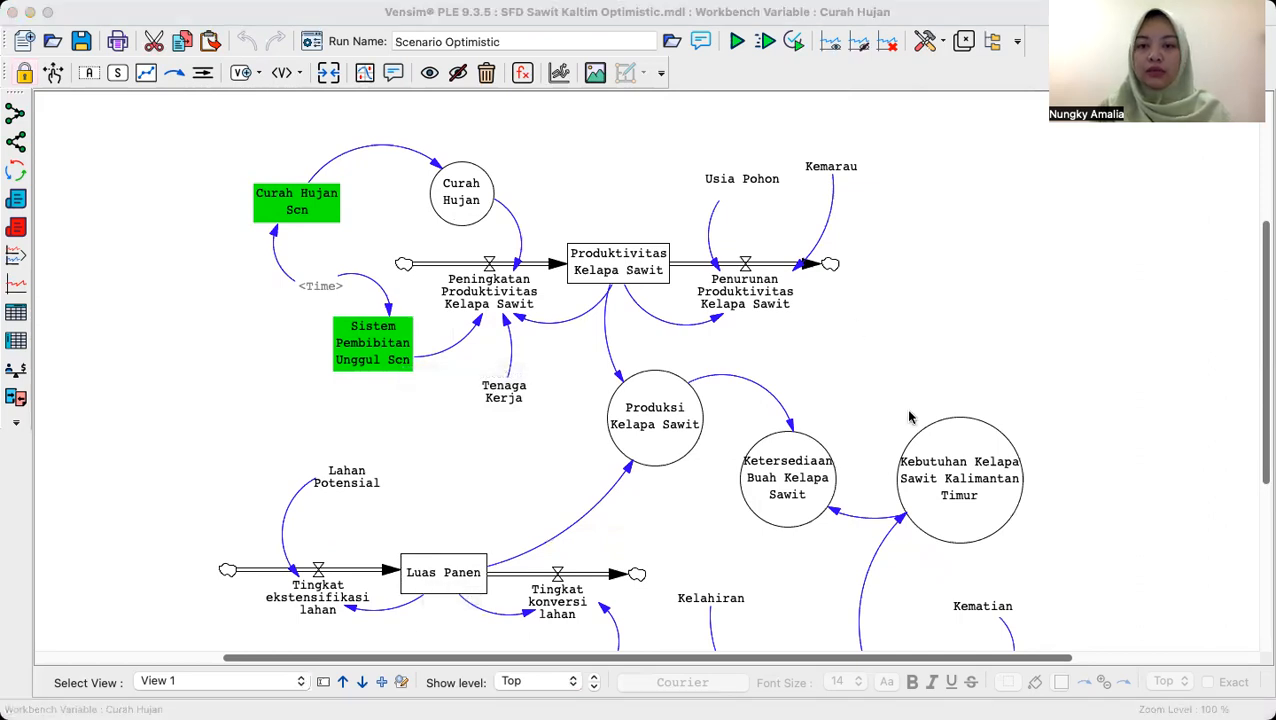
- Switch to SFD Sawit Kaltim Pesimistic.mdl and examine the Usia Pohon Scn and Hama additions and the rest of the diagram
key("super+Tab")
scroll(776, 281, "up", 1)
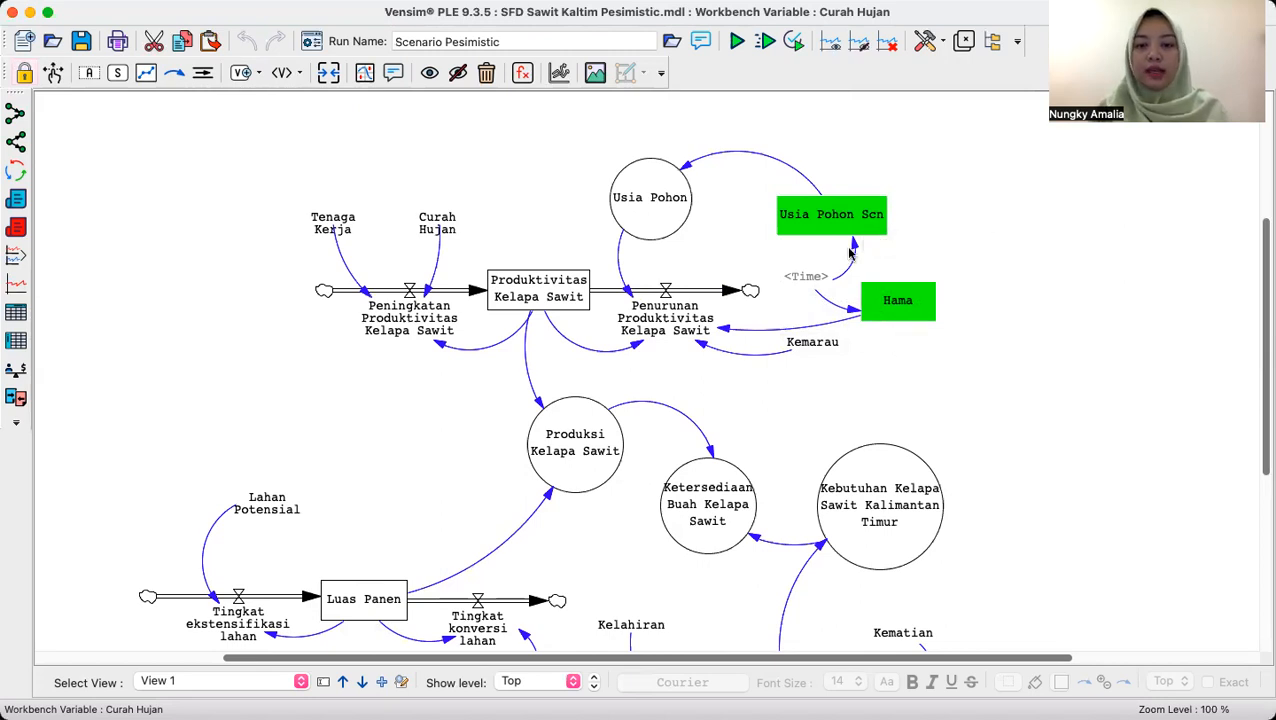
scroll(849, 253, "down", 5)
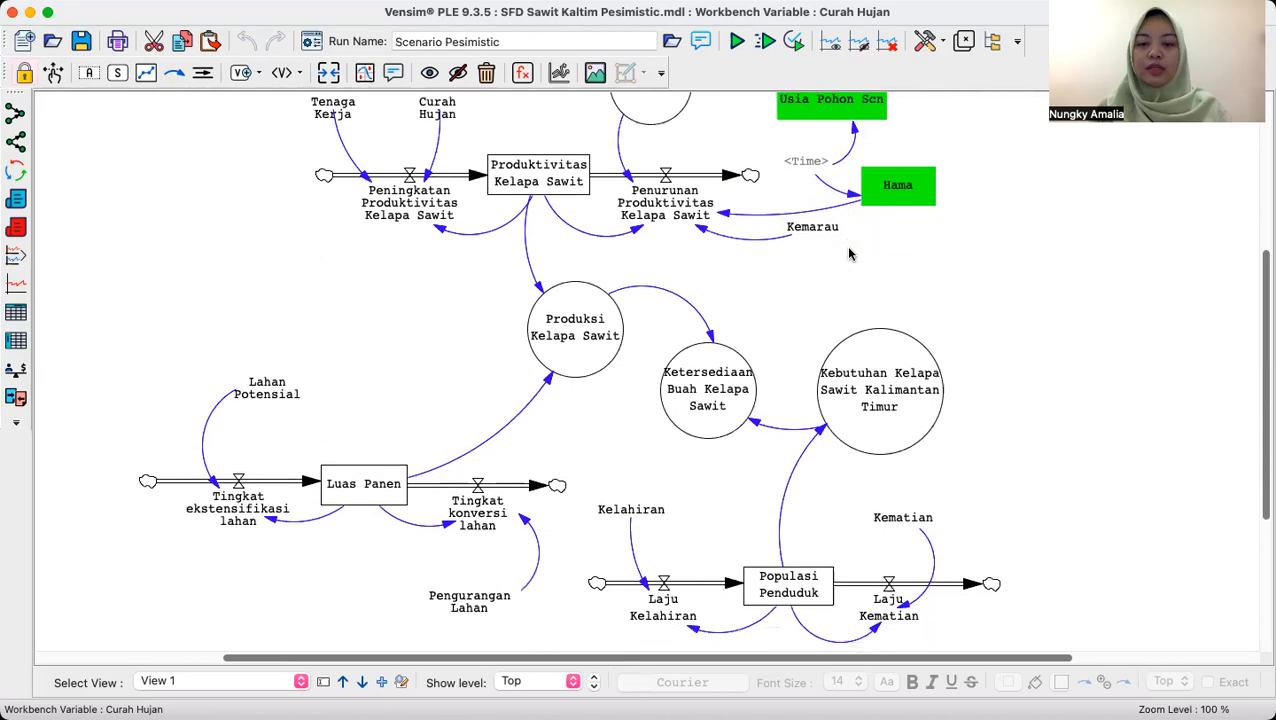
scroll(849, 253, "down", 2)
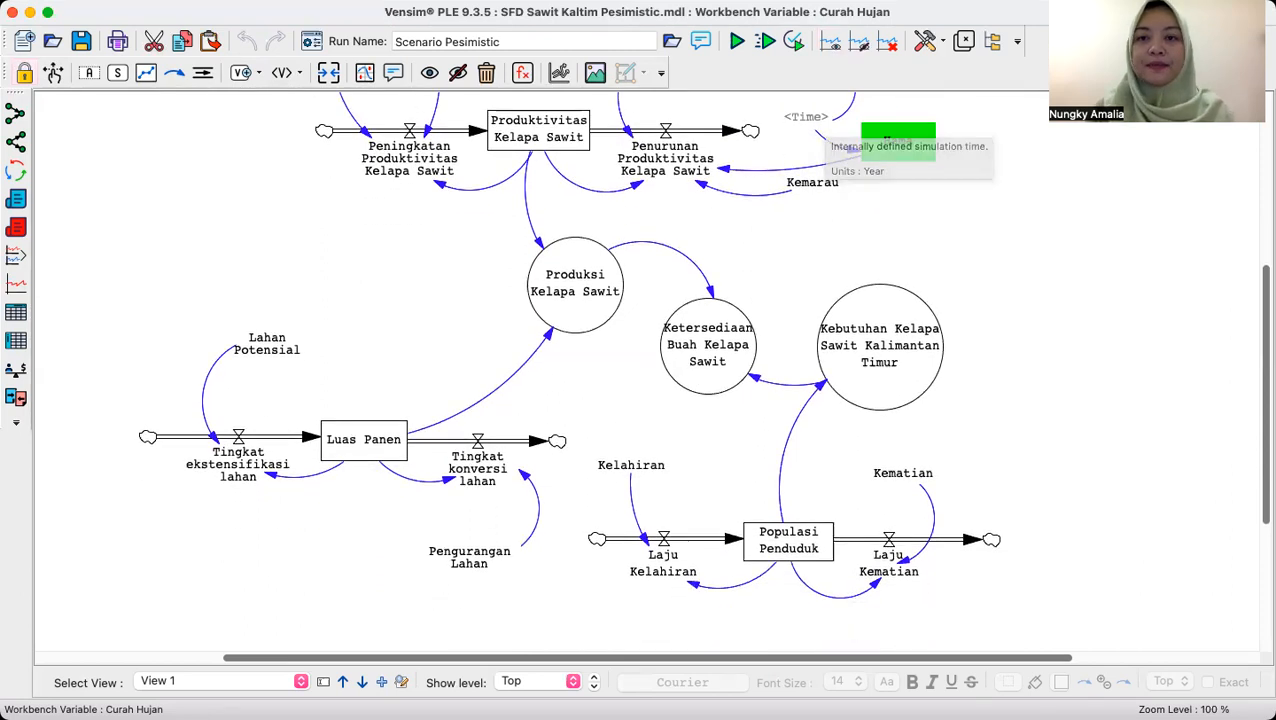